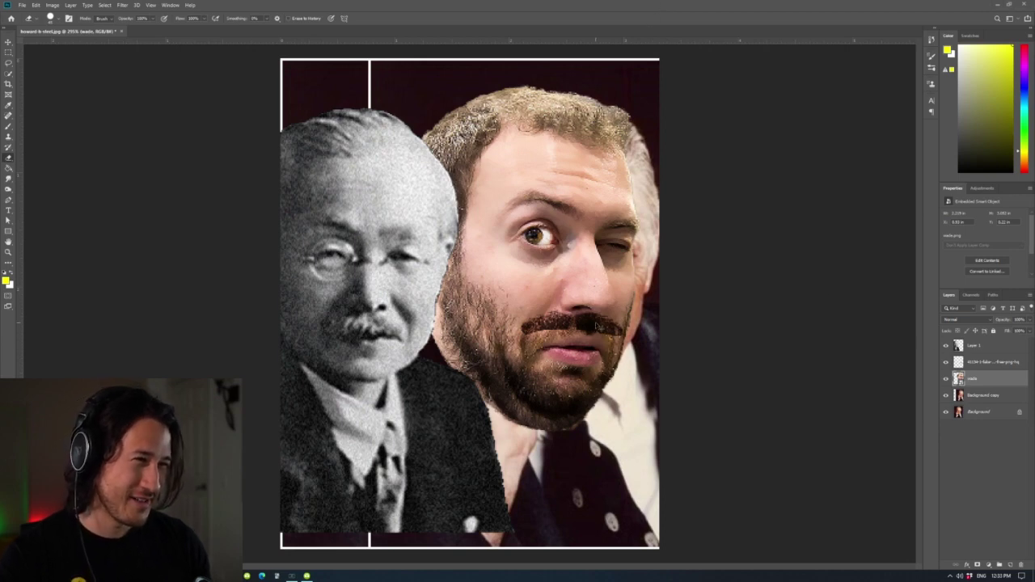
- Shift the moustache under the bearded man's nose and, with Layer 1 hidden, move head and moustache together to the picture's left edge
left_click_drag(597, 324, 646, 338)
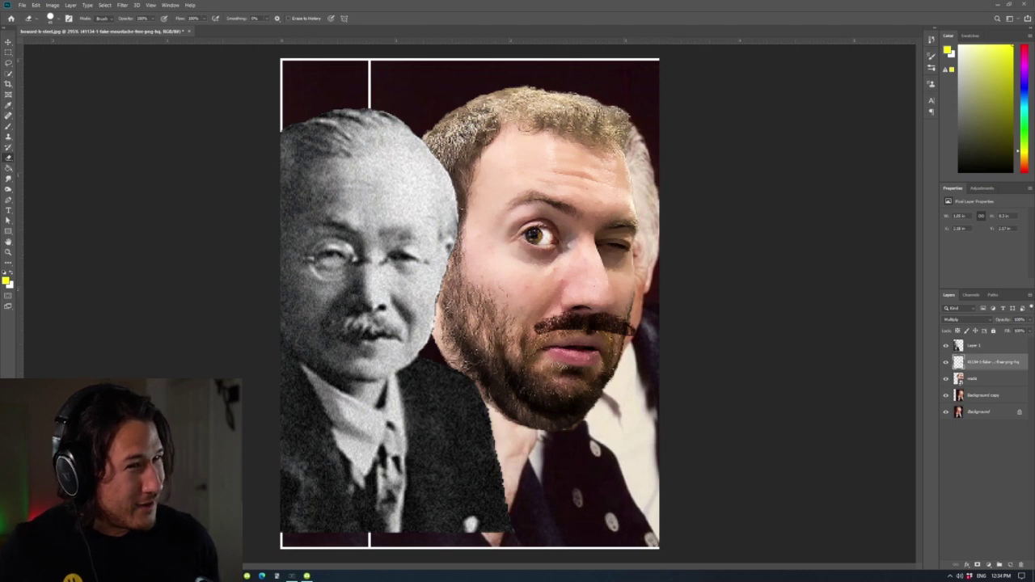
left_click(947, 346)
left_click(976, 380)
left_click_drag(587, 258, 415, 256)
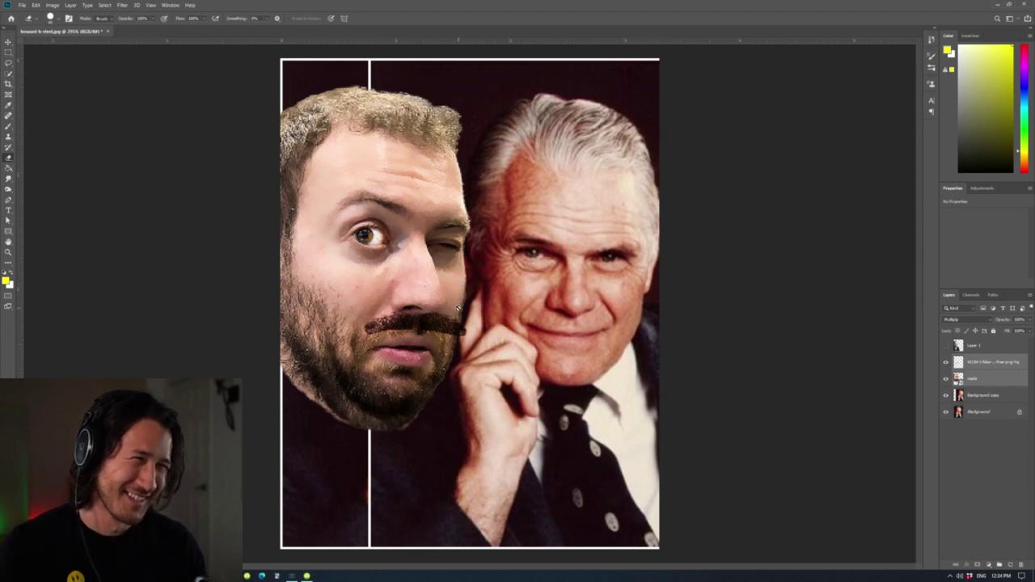
- Liquify only the bearded head's layer with a smaller Forward Warp brush, pulling the mouth corners outward and up into a smirk
key("alt+bracketleft")
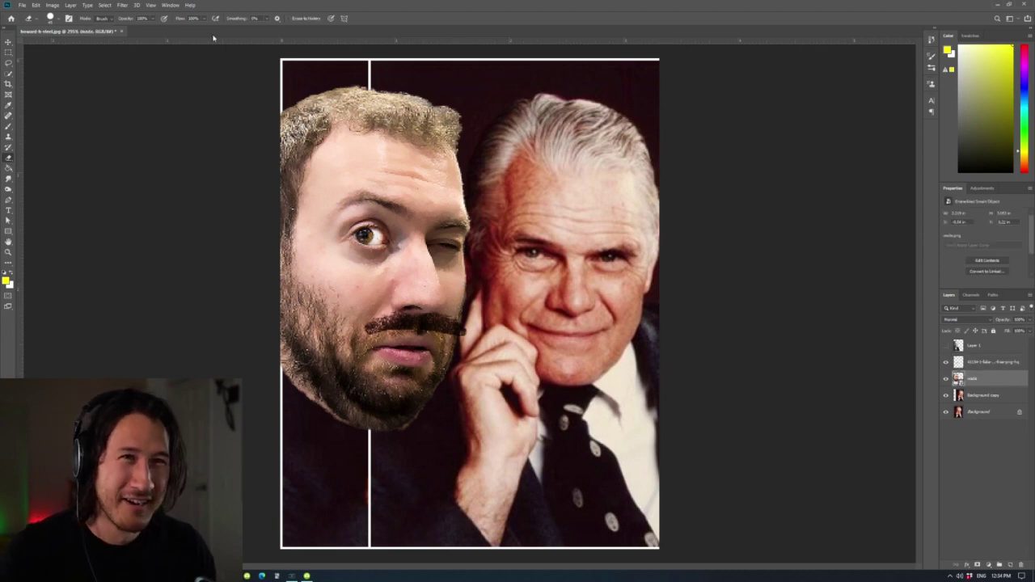
left_click(122, 4)
left_click(159, 70)
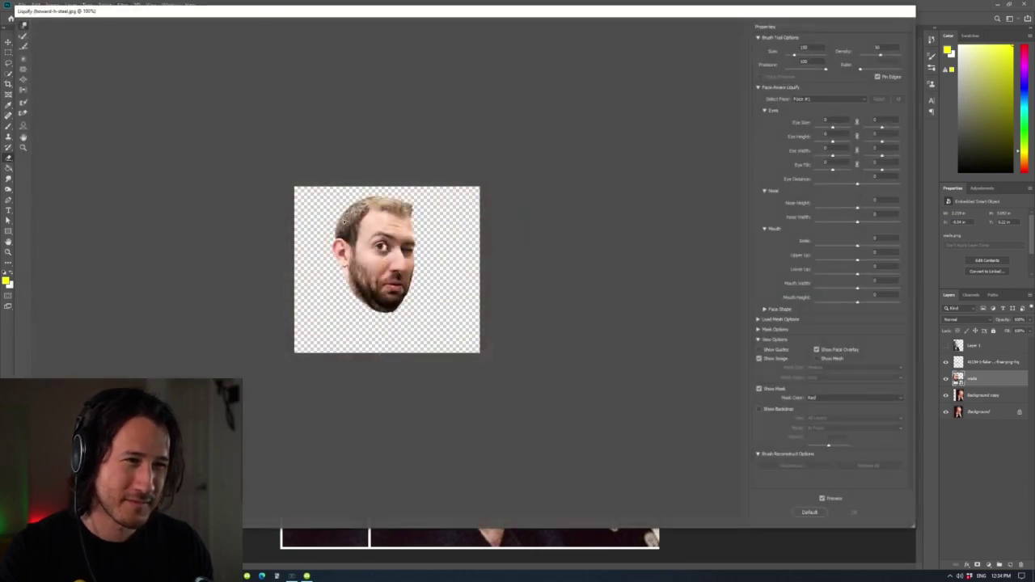
scroll(386, 273, "up", 5)
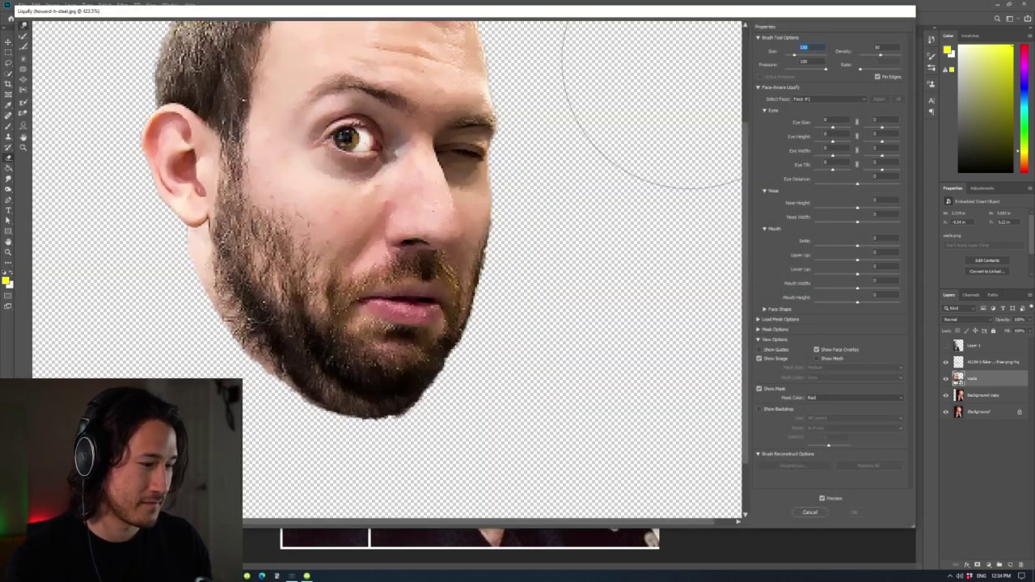
type("20")
mouse_move(368, 258)
left_mouse_down()
mouse_move(344, 304)
mouse_move(307, 291)
mouse_move(325, 289)
left_mouse_up()
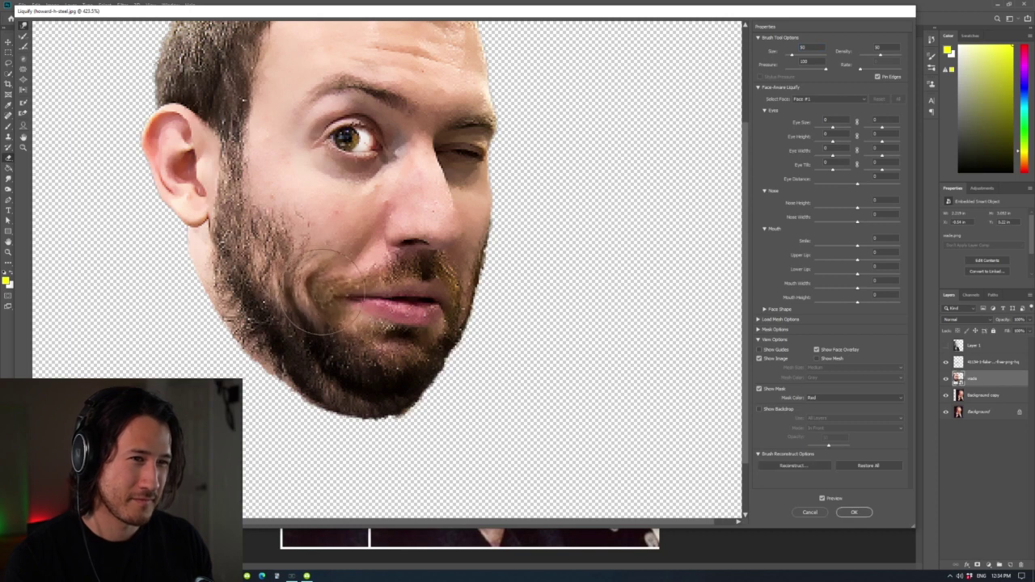
left_click_drag(486, 300, 497, 277)
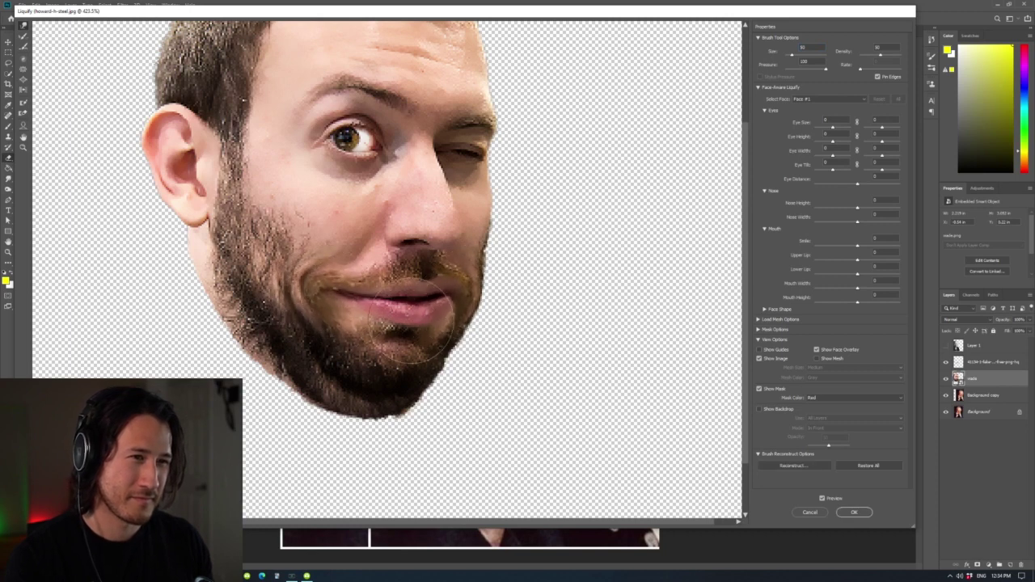
mouse_move(410, 321)
left_mouse_down()
mouse_move(429, 293)
mouse_move(421, 317)
mouse_move(418, 290)
mouse_move(429, 286)
mouse_move(437, 293)
mouse_move(425, 317)
mouse_move(470, 309)
mouse_move(494, 283)
mouse_move(451, 304)
mouse_move(390, 293)
mouse_move(439, 291)
left_mouse_up()
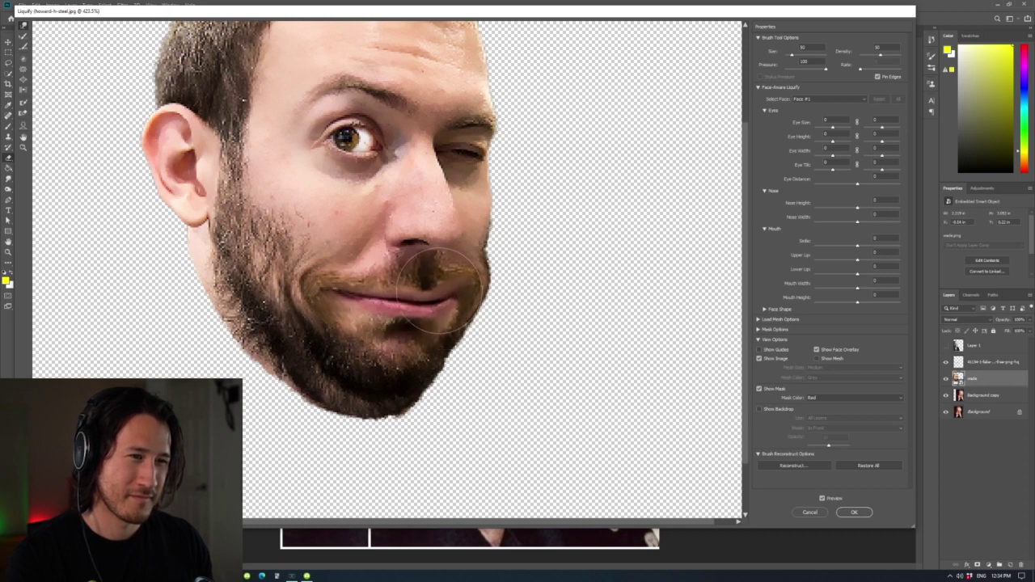
- Shrink the lips slightly with the Pucker tool and apply the Liquify changes to the head
left_click(23, 71)
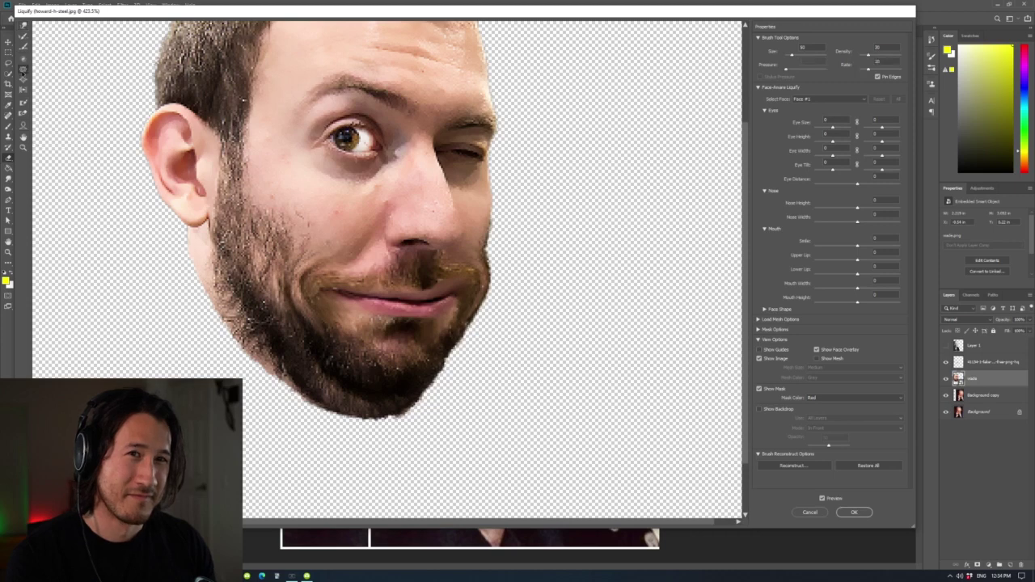
mouse_move(485, 299)
left_mouse_down()
mouse_move(437, 282)
mouse_move(448, 273)
mouse_move(443, 292)
left_mouse_up()
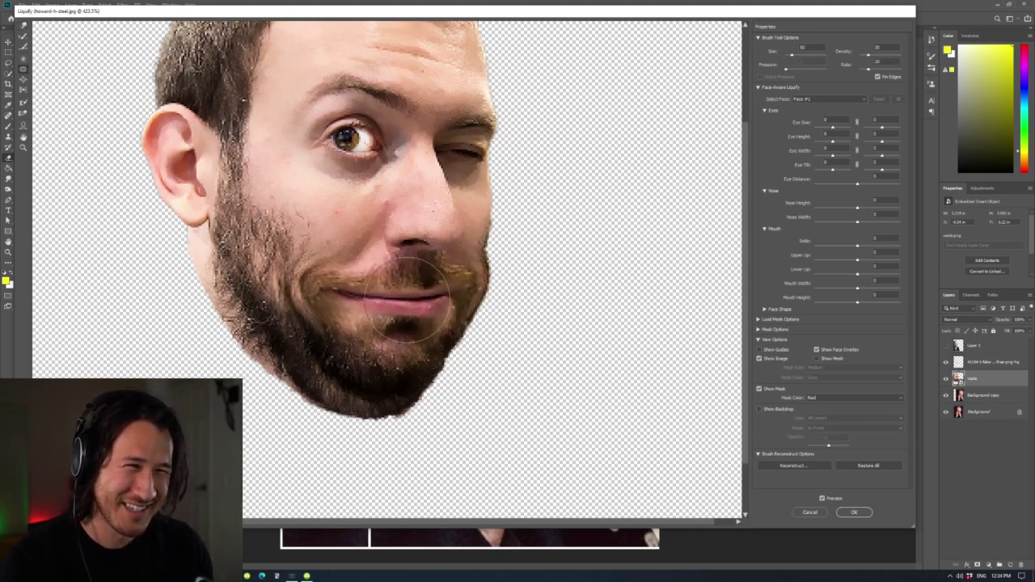
left_click(856, 512)
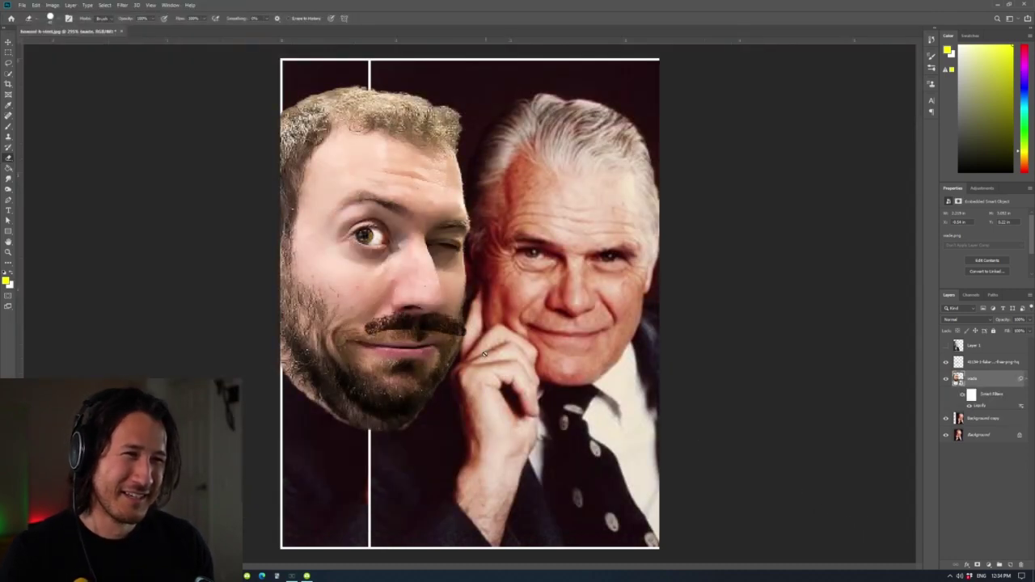
- Free-transform the moustache layer, enlarging it slightly to fit across the upper lip of the smirking face
left_click(993, 361)
key("ctrl+t")
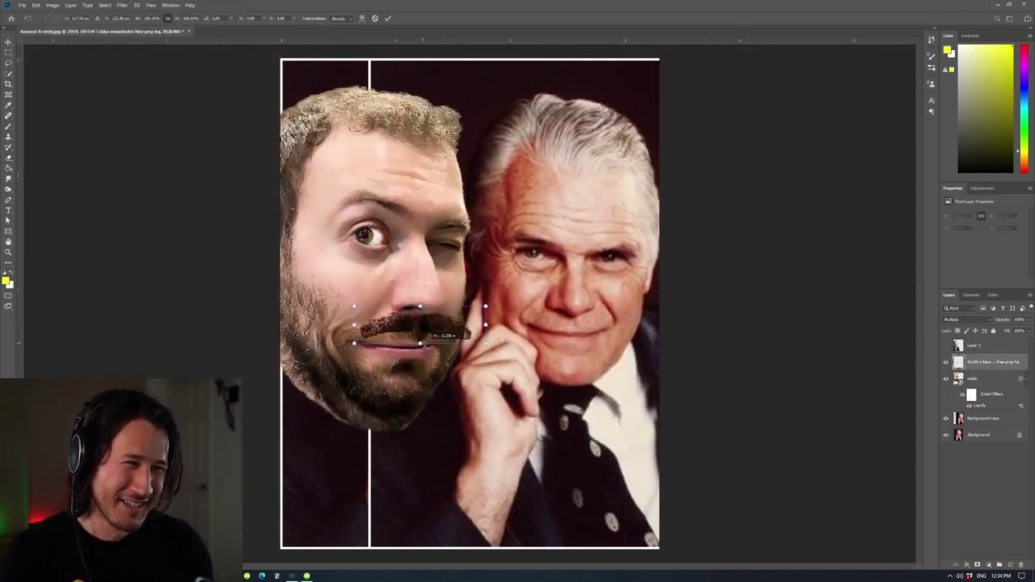
left_click_drag(419, 308, 422, 314)
key("Return")
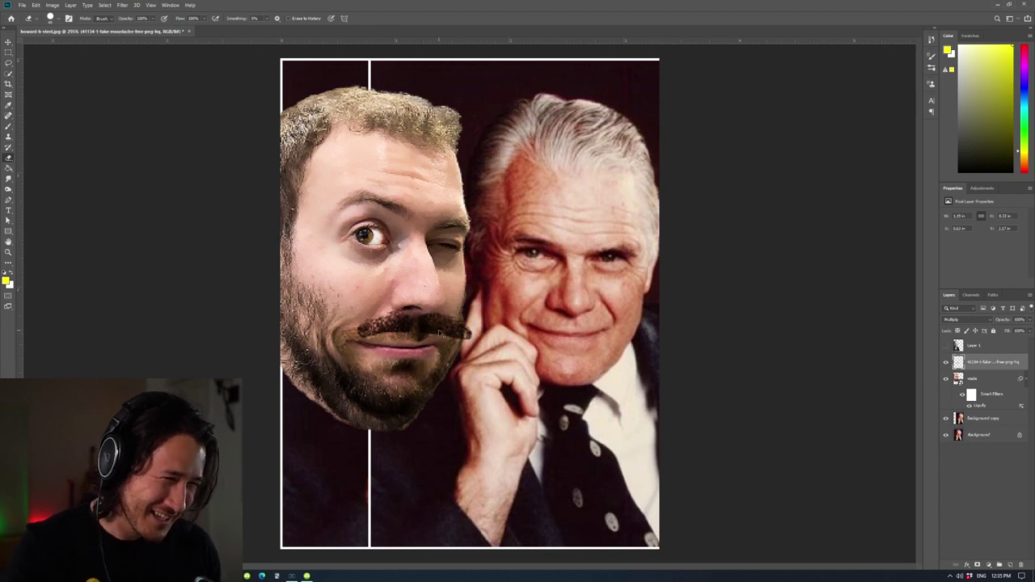
- Rasterize the bearded head's layer and paint over the beard with the content-aware Spot Healing Brush to replace it with skin
left_click(366, 287, "ctrl")
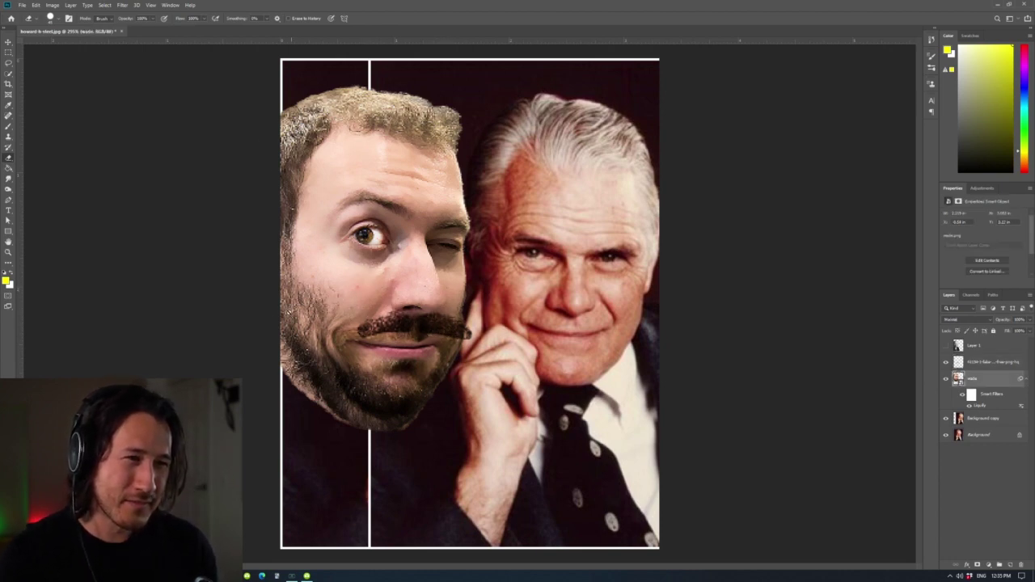
left_click(8, 115)
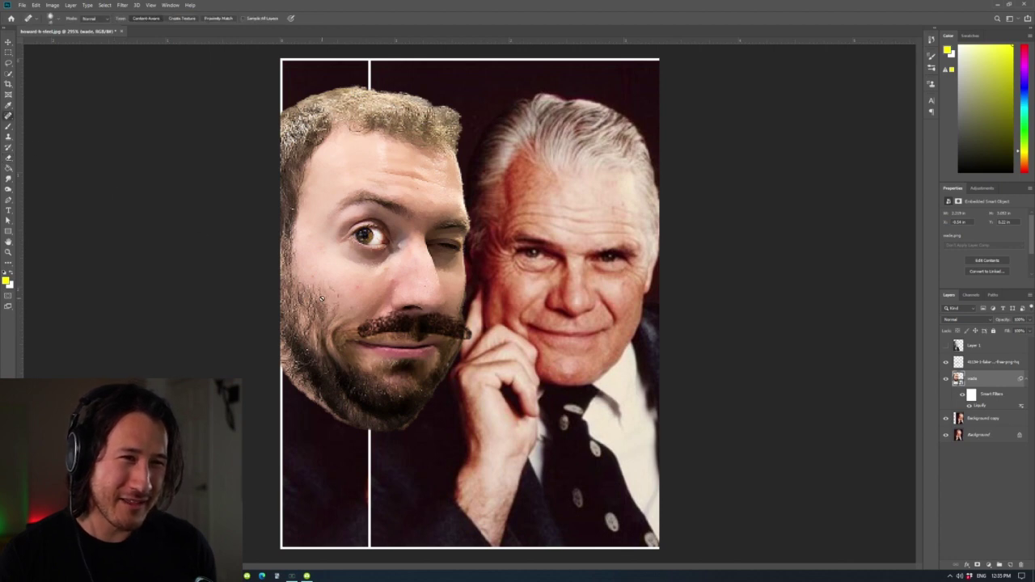
left_click(318, 312)
left_click(506, 214)
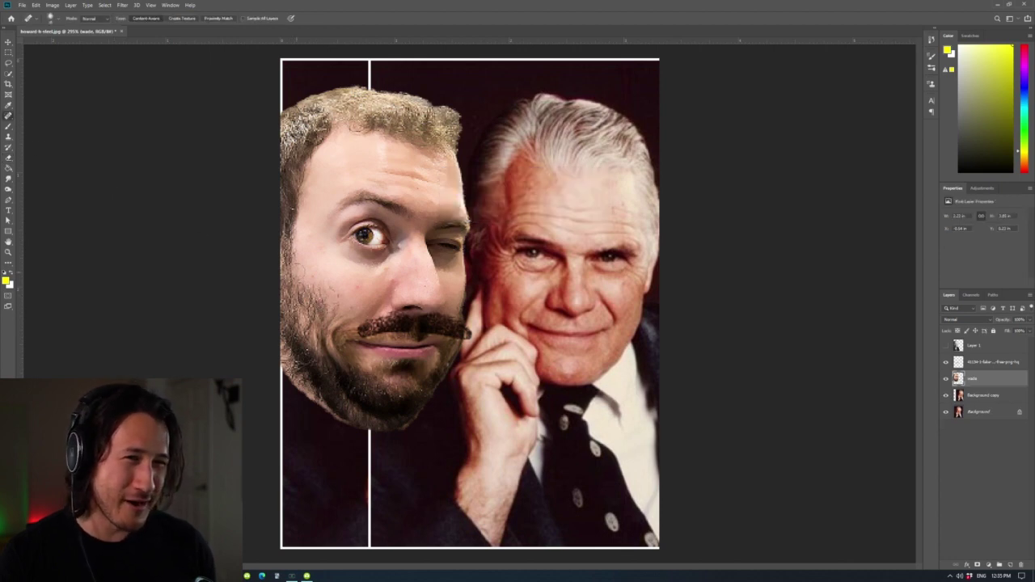
mouse_move(291, 242)
left_mouse_down()
mouse_move(298, 349)
mouse_move(303, 279)
mouse_move(308, 372)
mouse_move(322, 307)
mouse_move(338, 405)
mouse_move(340, 370)
mouse_move(379, 411)
mouse_move(401, 403)
mouse_move(449, 344)
mouse_move(471, 287)
left_mouse_up()
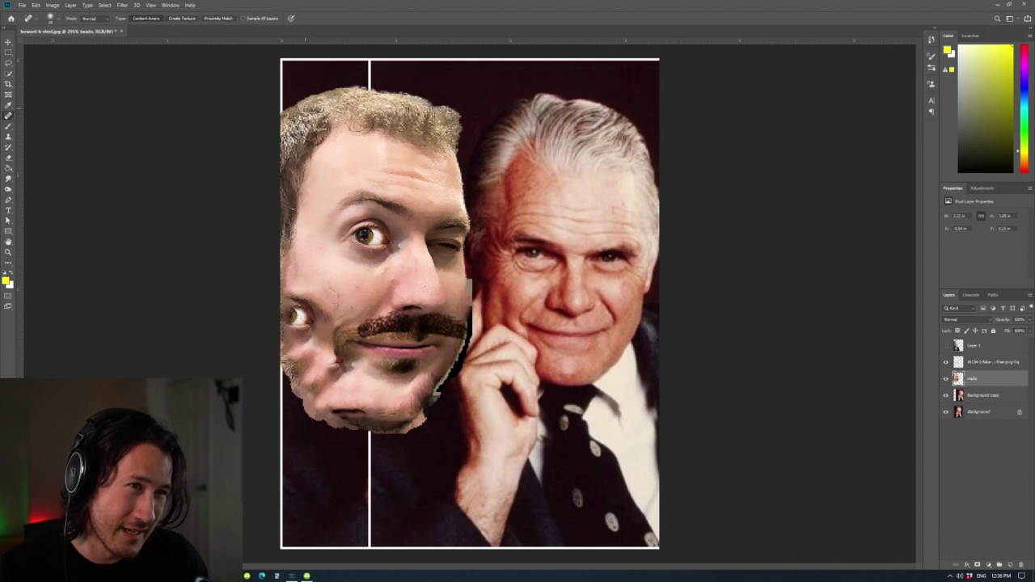
- Heal over the hair, enlarge the healing brush and blend the hairline and forehead, undoing the last stroke beside the jaw
mouse_move(304, 109)
left_mouse_down()
mouse_move(409, 105)
mouse_move(405, 121)
mouse_move(441, 121)
mouse_move(436, 154)
mouse_move(457, 168)
left_mouse_up()
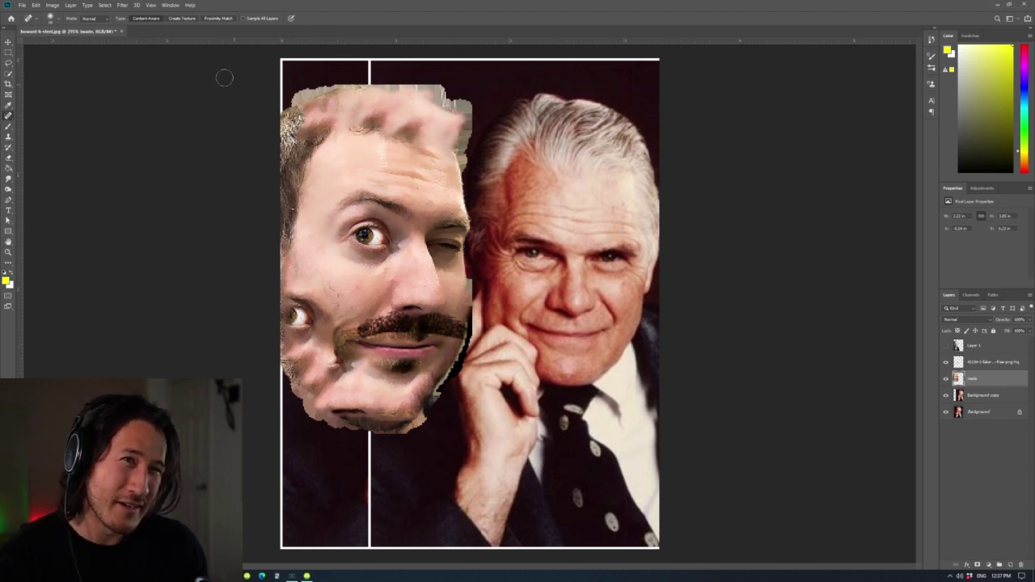
left_click(59, 21)
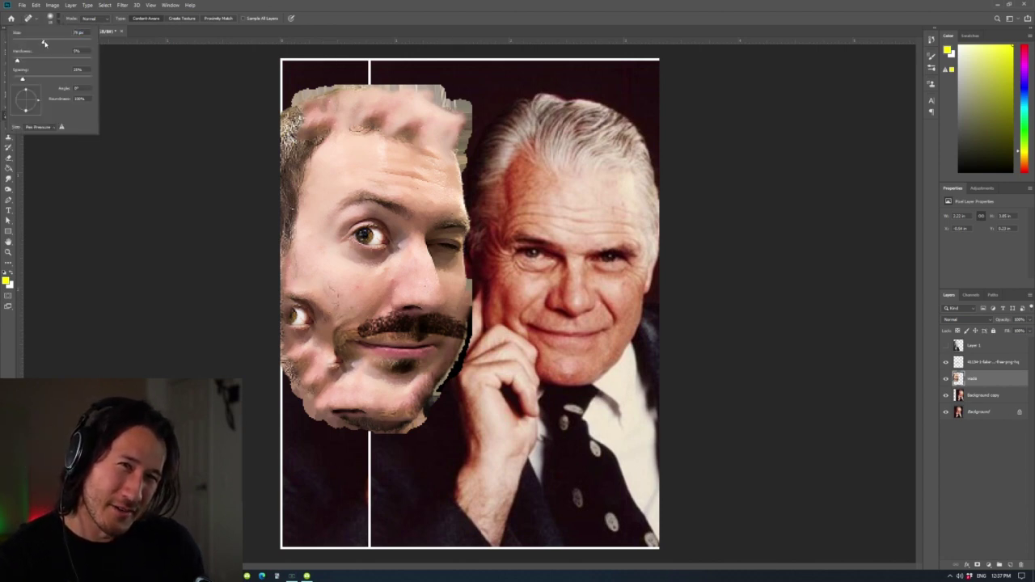
mouse_move(348, 174)
left_mouse_down()
mouse_move(407, 164)
mouse_move(381, 143)
mouse_move(433, 164)
mouse_move(436, 121)
left_mouse_up()
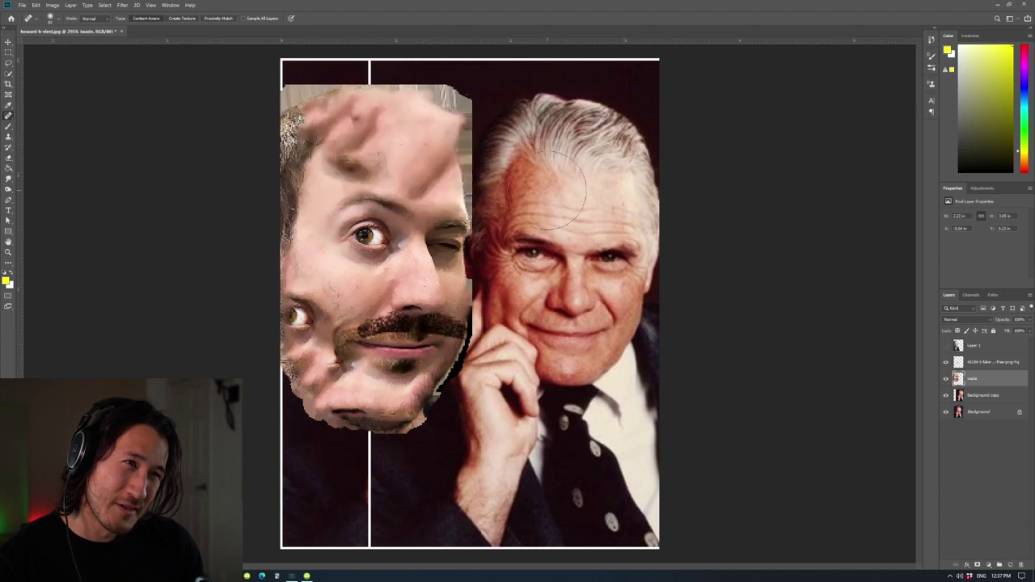
key("ctrl+z")
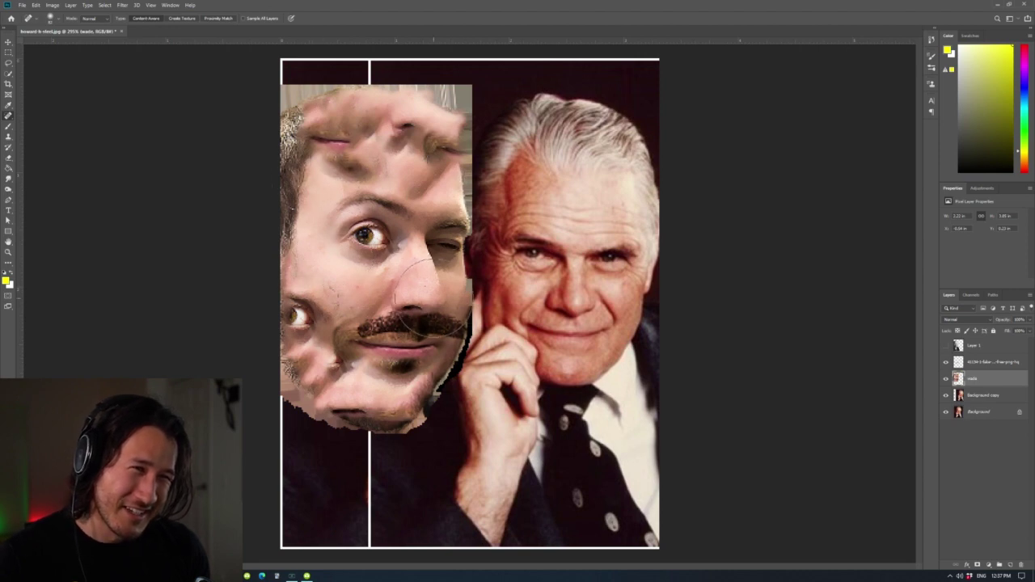
key("ctrl+z")
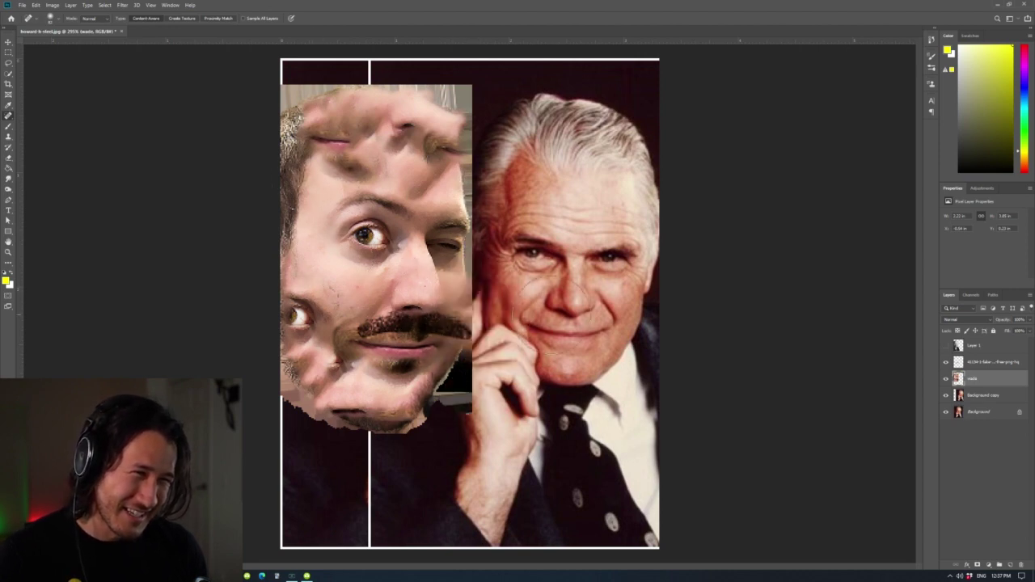
key("ctrl+shift+z")
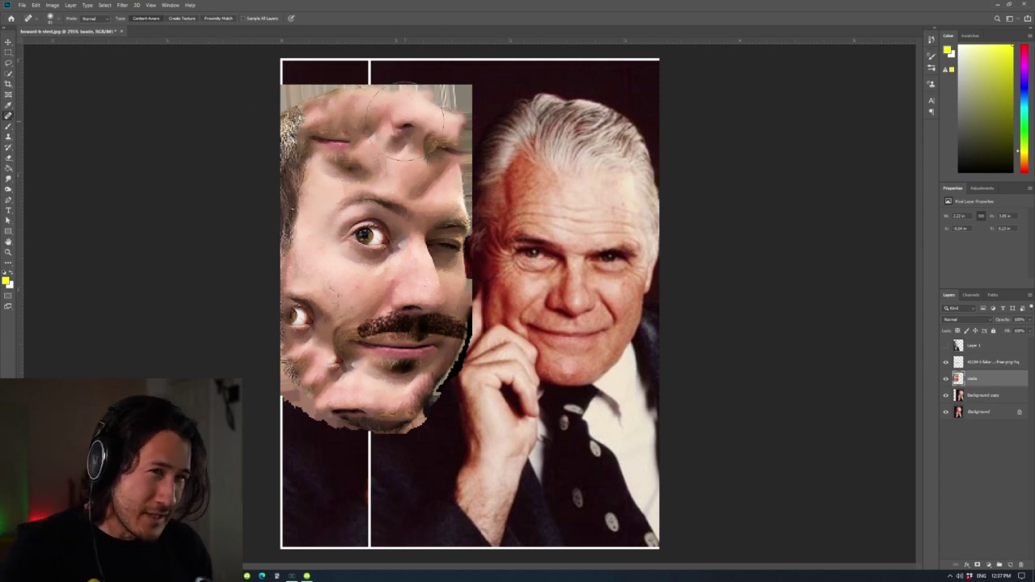
- Liquify the healed head with the Bloat tool, inflating the small mouth on the forehead into a large round opening, and apply it
left_click(122, 4)
left_click(134, 68)
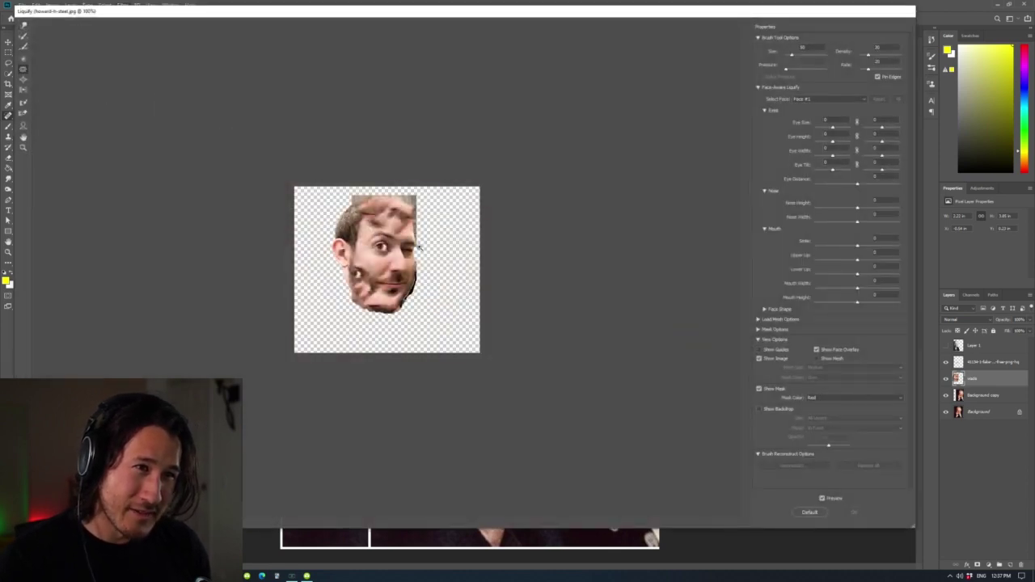
scroll(419, 248, "up", 5)
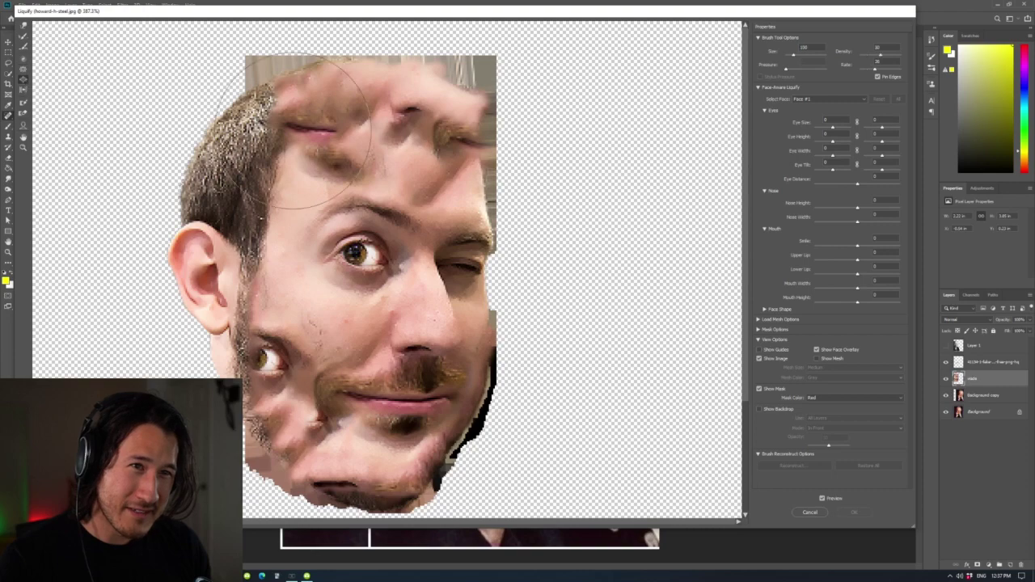
left_click_drag(307, 130, 321, 133)
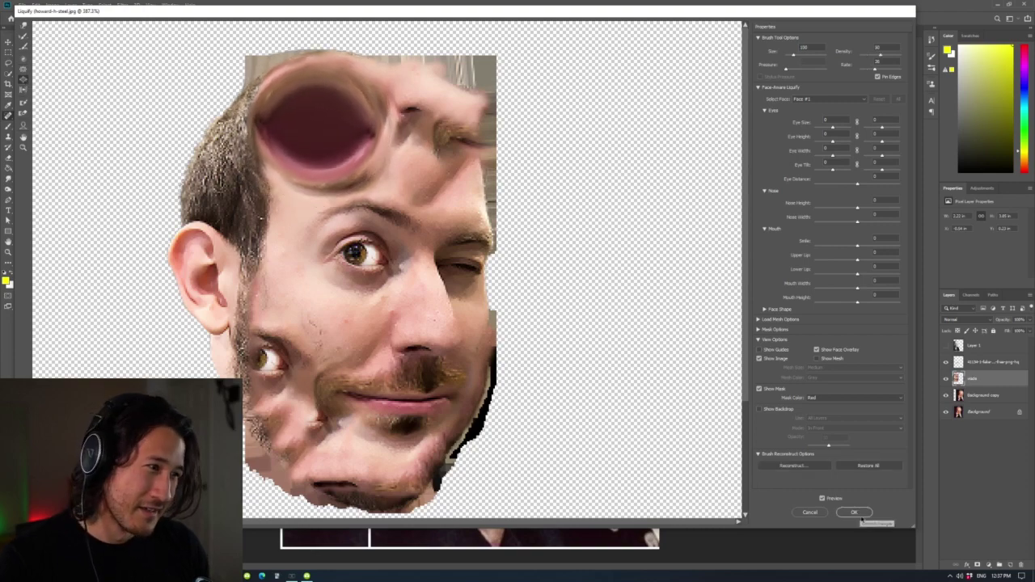
left_click(854, 513)
- Compare the head before and after the forehead bloat by repeatedly undoing and redoing it, ending with the bloat restored
key("ctrl+z")
key("ctrl+shift+z")
key("ctrl+z")
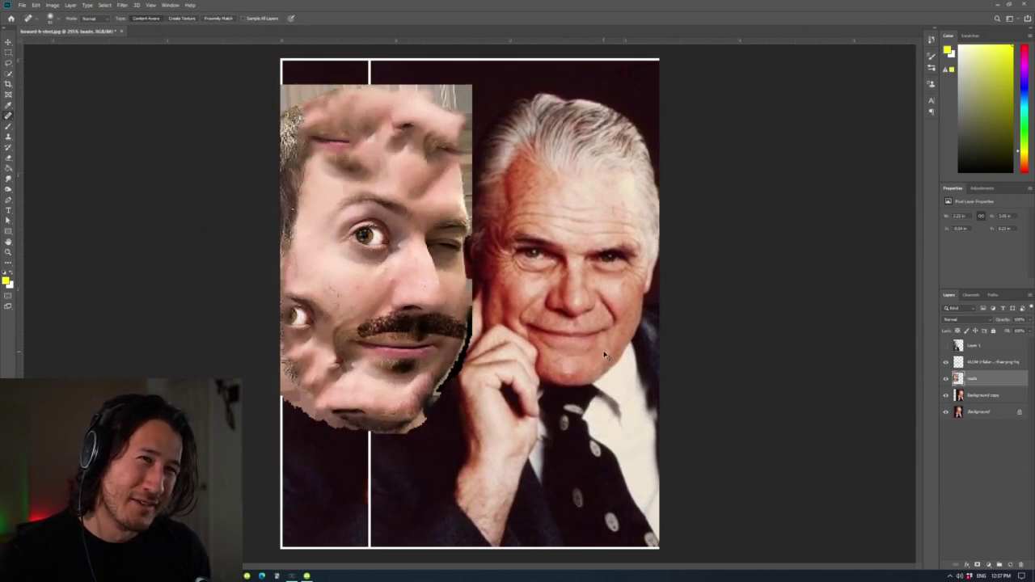
key("ctrl+shift+z")
key("ctrl+z")
key("ctrl+shift+z")
key("ctrl+z")
key("ctrl+shift+z")
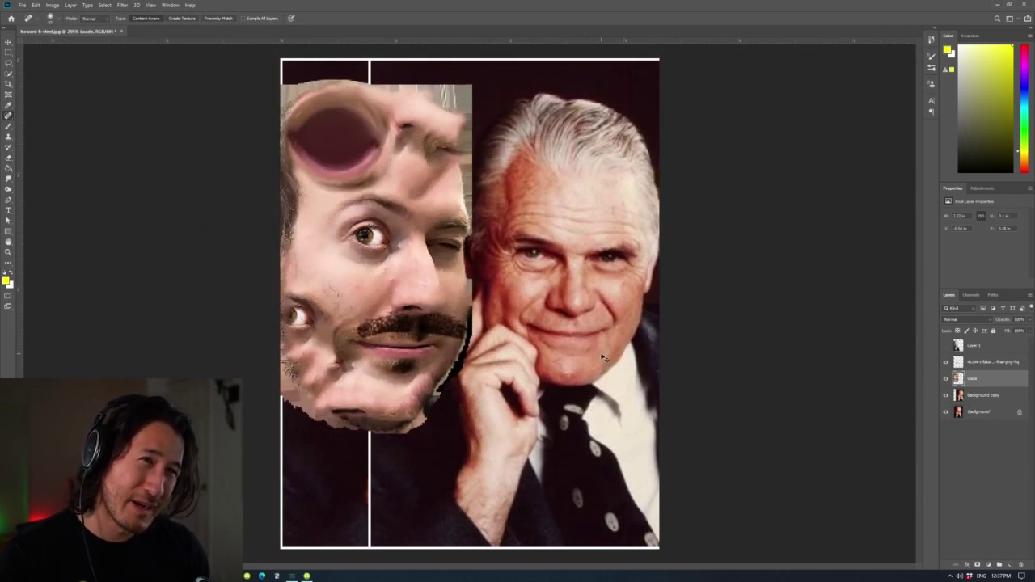
key("ctrl+z")
key("ctrl+shift+z")
key("ctrl+z")
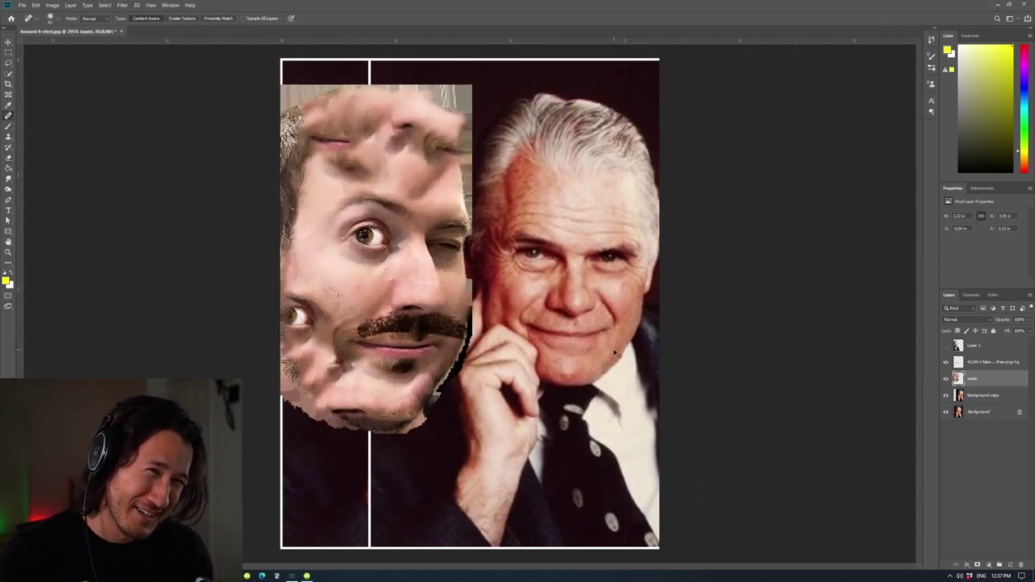
key("ctrl+shift+z")
key("ctrl+z")
key("ctrl+shift+z")
key("ctrl+z")
key("ctrl+shift+z")
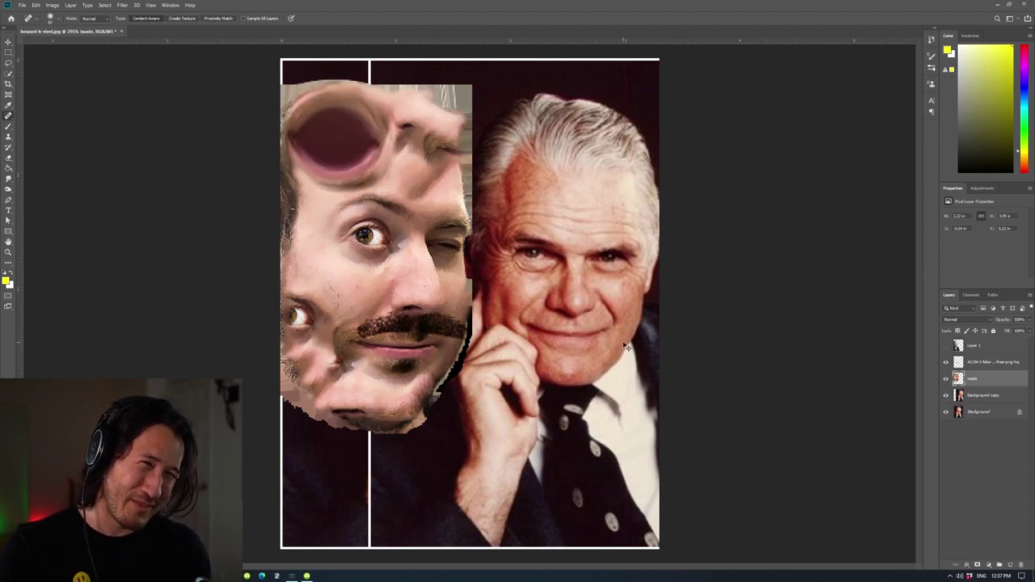
key("ctrl+z")
key("ctrl+z")
key("ctrl+shift+z")
key("ctrl+shift+z")
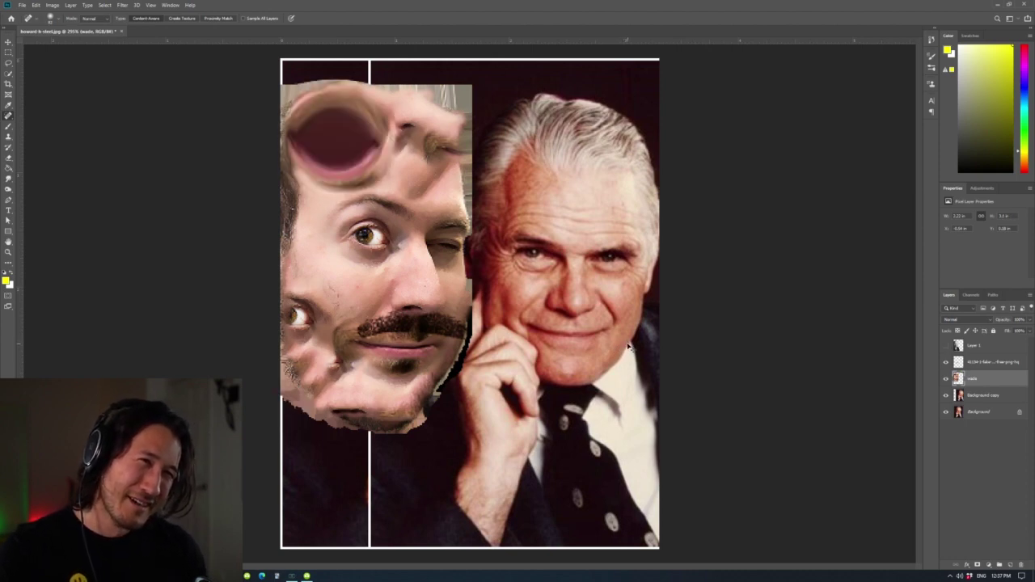
key("ctrl+z")
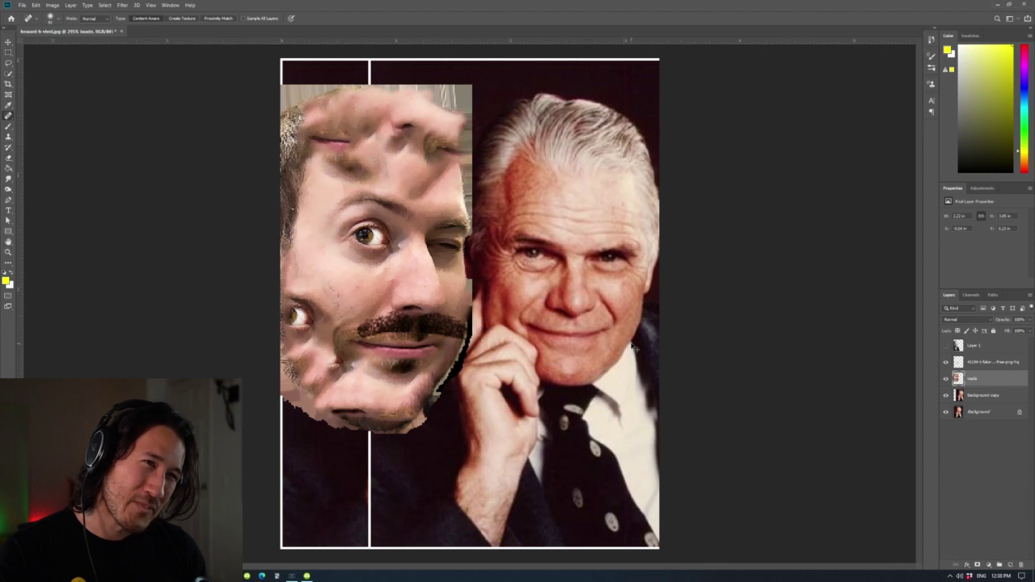
key("ctrl+z")
key("ctrl+shift+z")
key("ctrl+shift+z")
key("ctrl+z")
key("ctrl+shift+z")
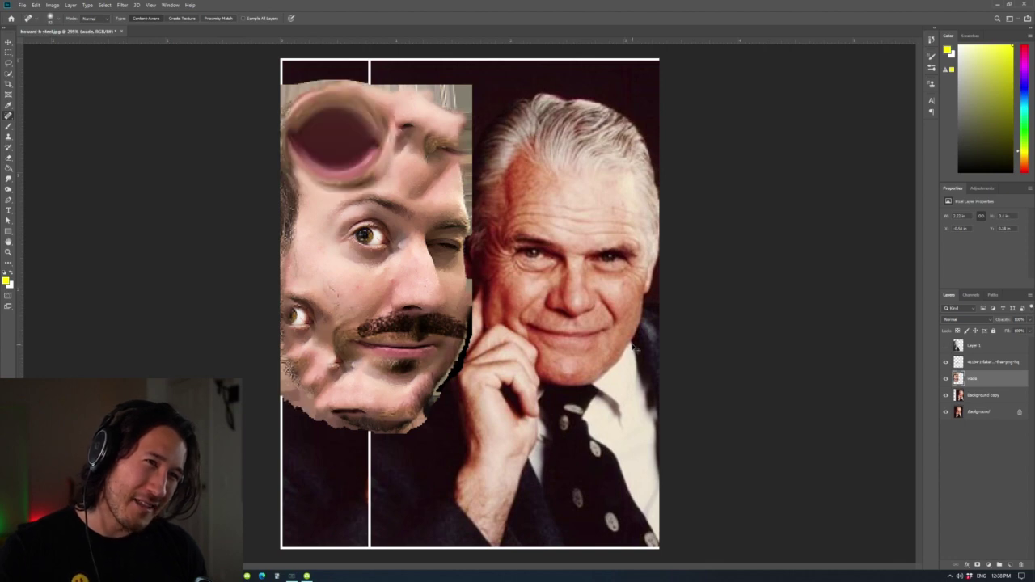
key("ctrl+z")
key("ctrl+shift+z")
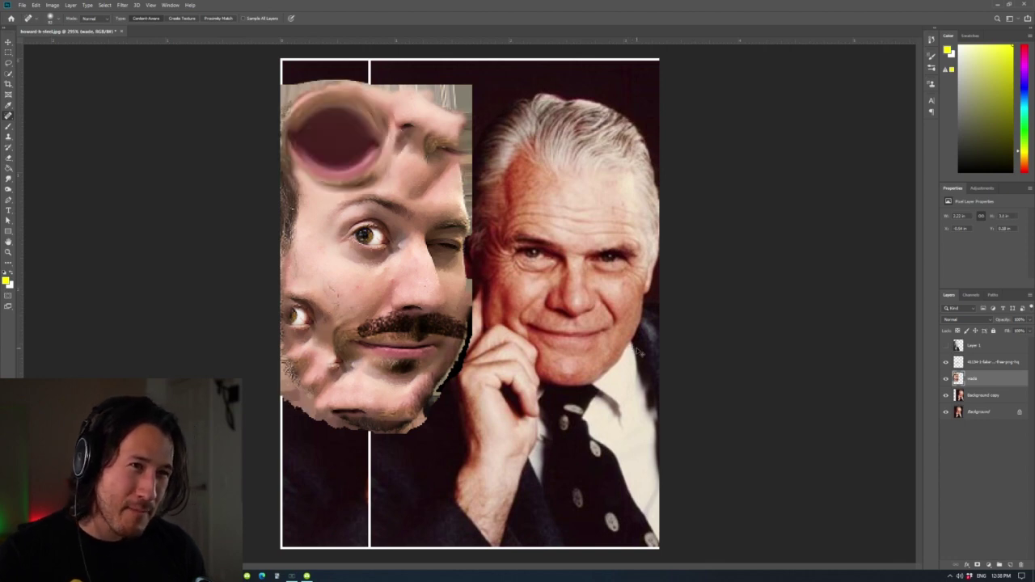
key("ctrl+z")
key("ctrl+shift+z")
key("ctrl+z")
key("ctrl+shift+z")
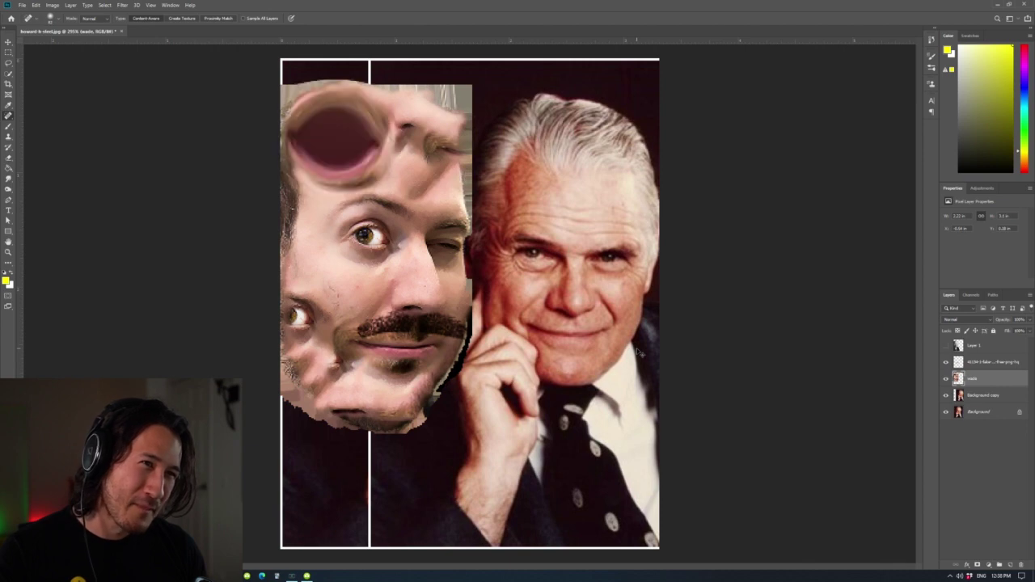
- Compare the head with and without the forehead bloat by repeatedly undoing and redoing it, ending with the bloat undone
key("ctrl+z")
key("ctrl+z")
key("ctrl+shift+z")
key("ctrl+shift+z")
key("ctrl+z")
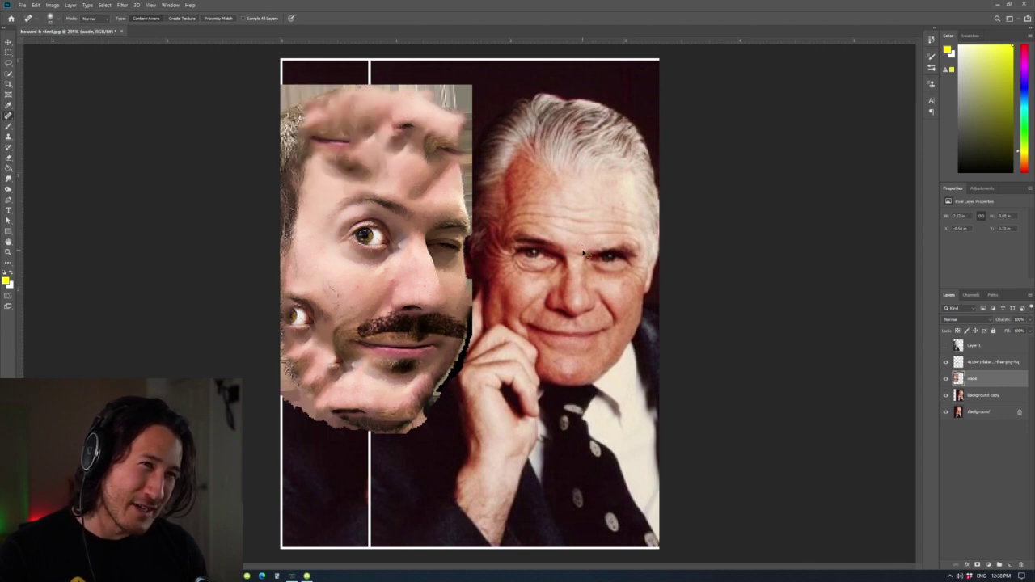
key("ctrl+z")
key("ctrl+shift+z")
key("ctrl+shift+z")
key("ctrl+z")
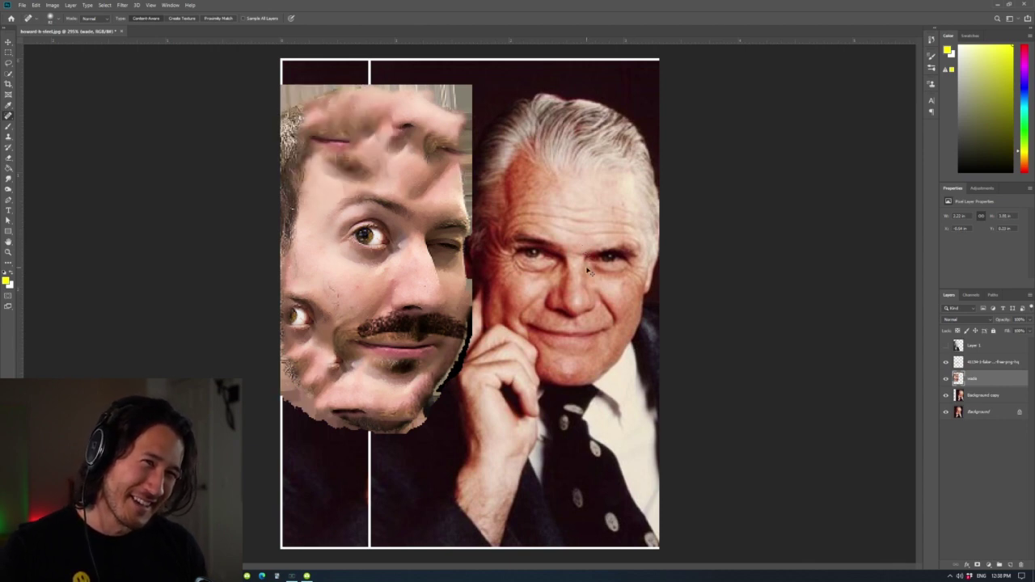
key("ctrl+shift+z")
key("ctrl+z")
key("ctrl+shift+z")
key("ctrl+z")
key("ctrl+z")
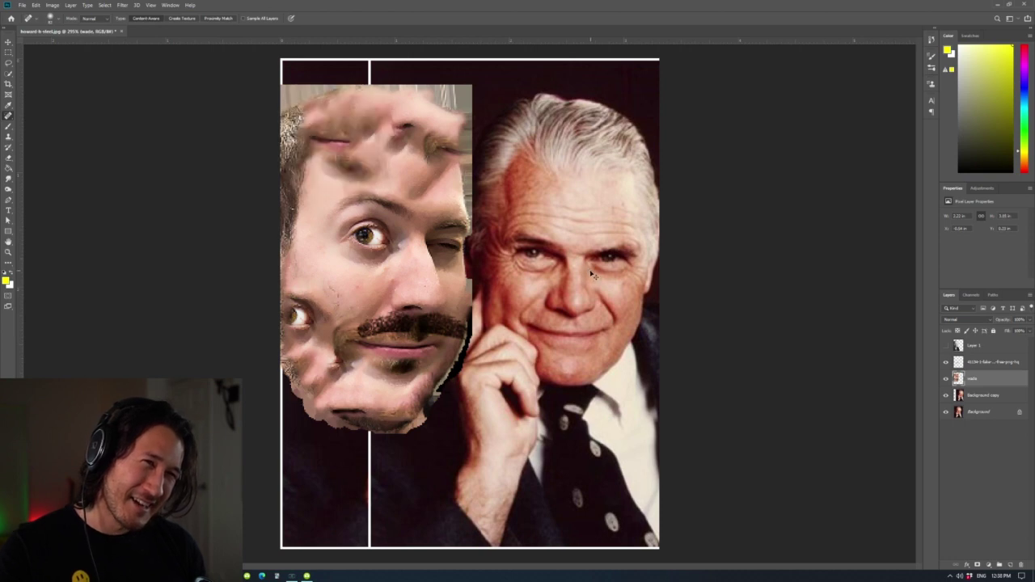
key("ctrl+shift+z")
key("ctrl+shift+z")
key("ctrl+z")
key("ctrl+shift+z")
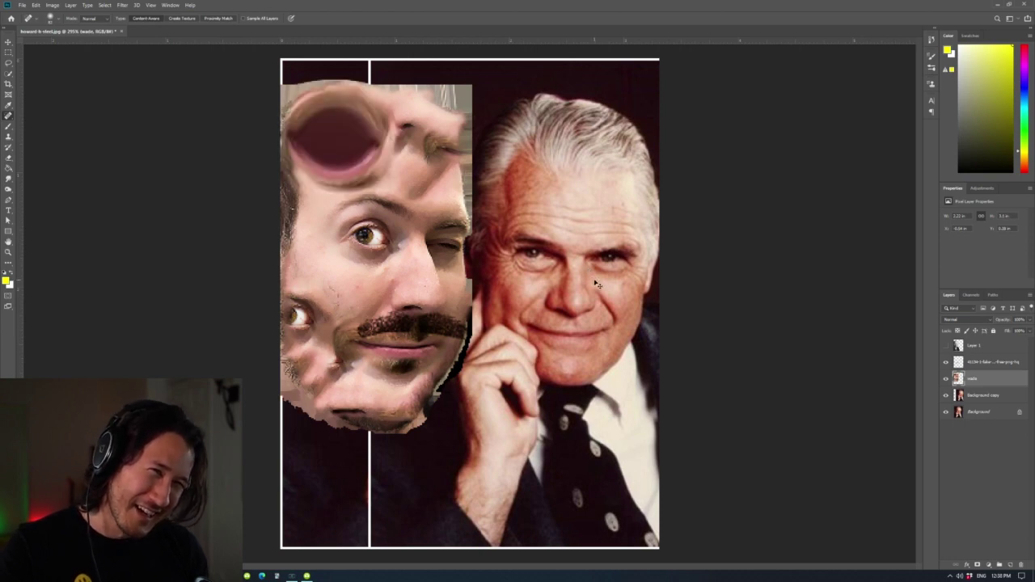
key("ctrl+z")
key("ctrl+shift+z")
key("ctrl+z")
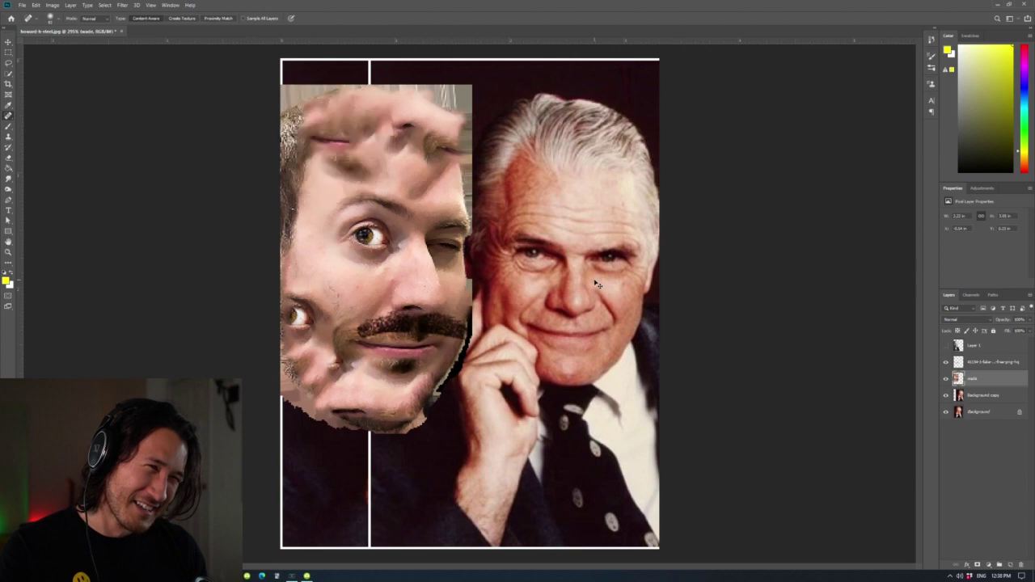
key("ctrl+shift+z")
key("ctrl+z")
key("ctrl+shift+z")
key("ctrl+z")
key("ctrl+shift+z")
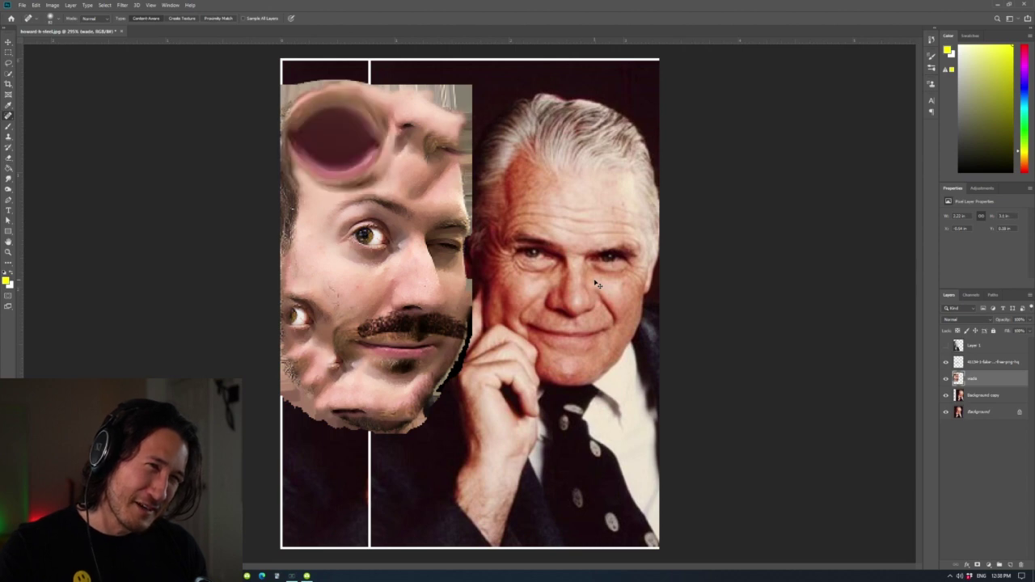
key("ctrl+z")
key("ctrl+shift+z")
key("ctrl+z")
key("ctrl+shift+z")
key("ctrl+z")
key("ctrl+z")
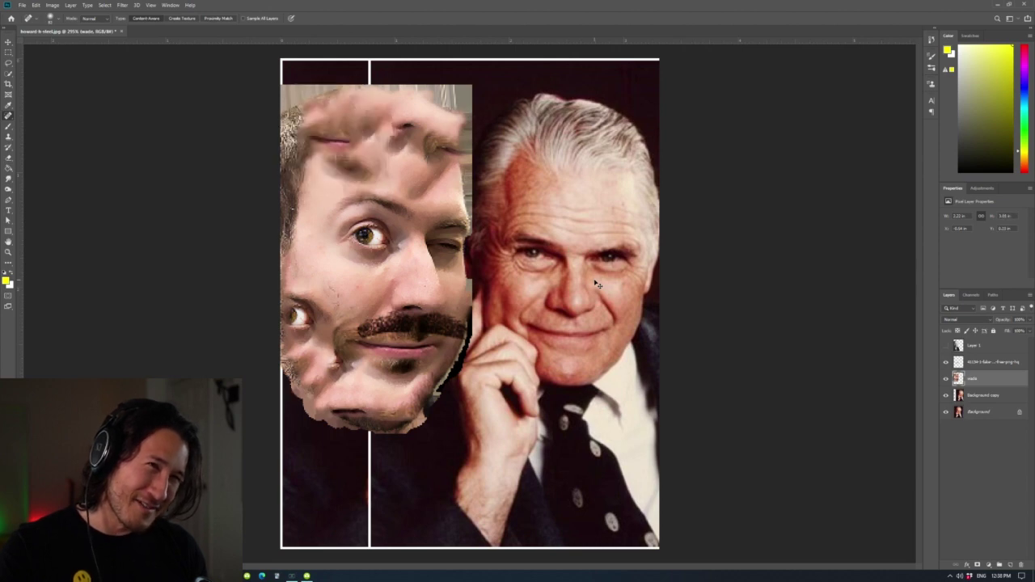
key("ctrl+z")
key("ctrl+shift+z")
key("ctrl+shift+z")
key("ctrl+shift+z")
key("ctrl+z")
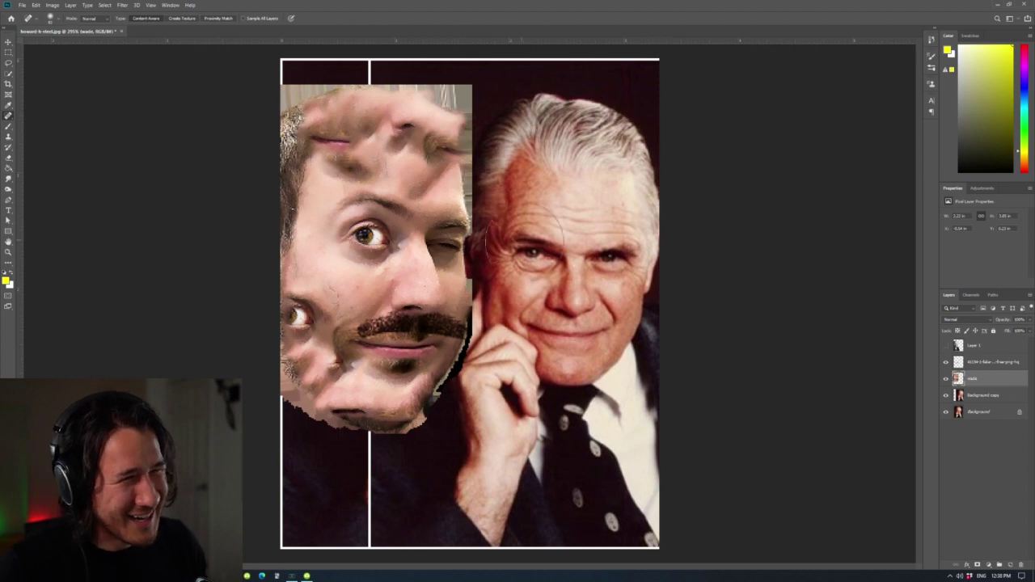
- Hide the fake moustache layer and heal away the head's own moustache, chin beard and eyebrows with a resized Spot Healing Brush
left_click(946, 362)
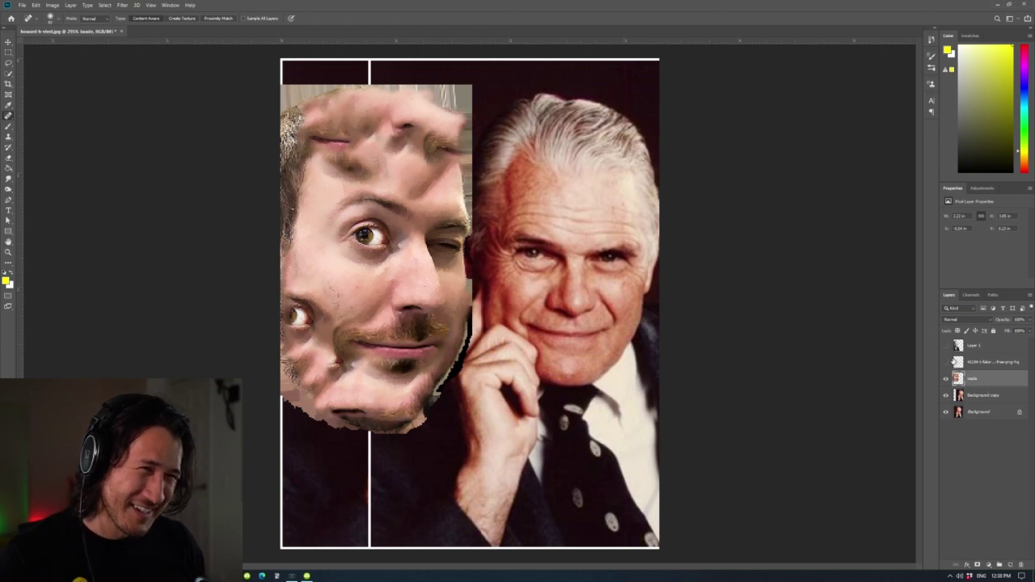
left_click(61, 19)
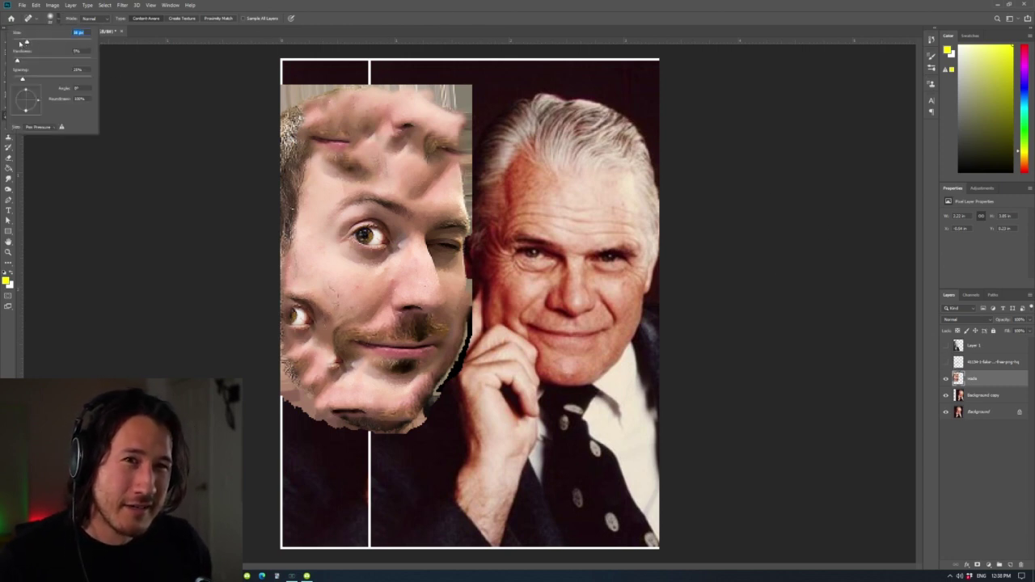
key("Return")
mouse_move(333, 356)
left_mouse_down()
mouse_move(363, 330)
mouse_move(450, 333)
left_mouse_up()
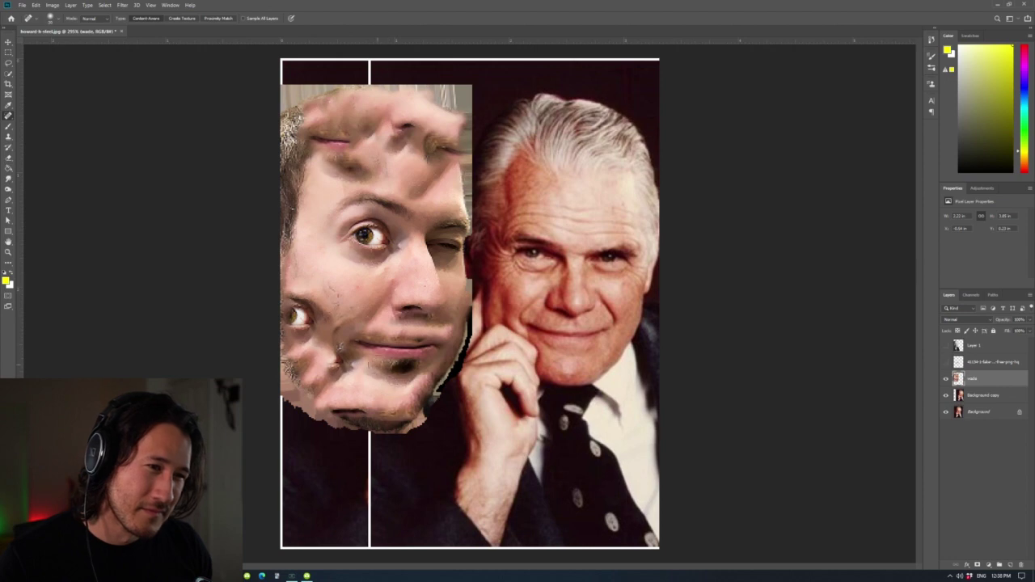
left_click_drag(379, 368, 417, 370)
mouse_move(433, 336)
left_mouse_down()
mouse_move(357, 335)
mouse_move(446, 322)
left_mouse_up()
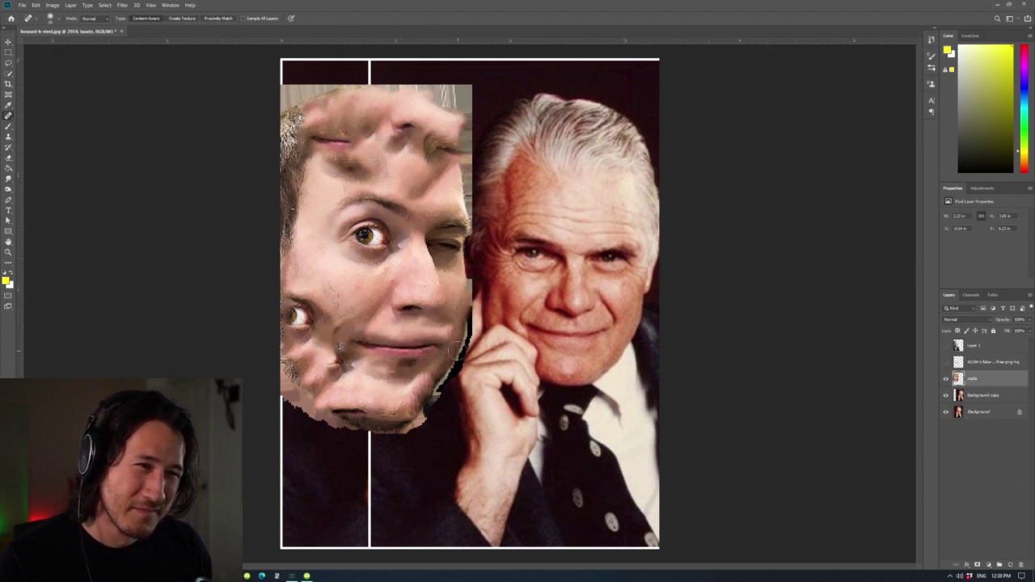
mouse_move(408, 212)
left_mouse_down()
mouse_move(353, 197)
mouse_move(453, 225)
left_mouse_up()
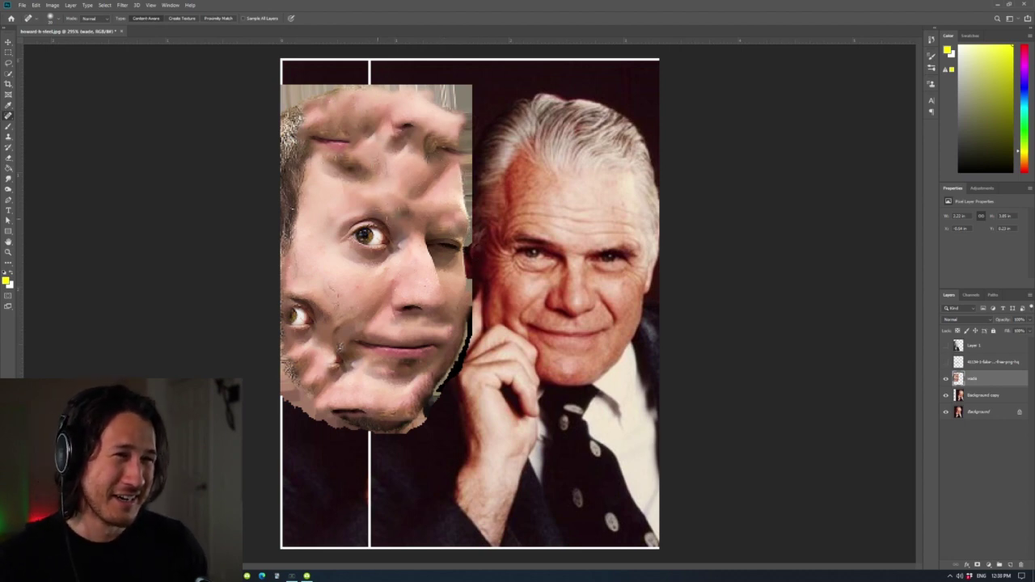
mouse_move(396, 205)
left_mouse_down()
mouse_move(408, 215)
mouse_move(455, 212)
left_mouse_up()
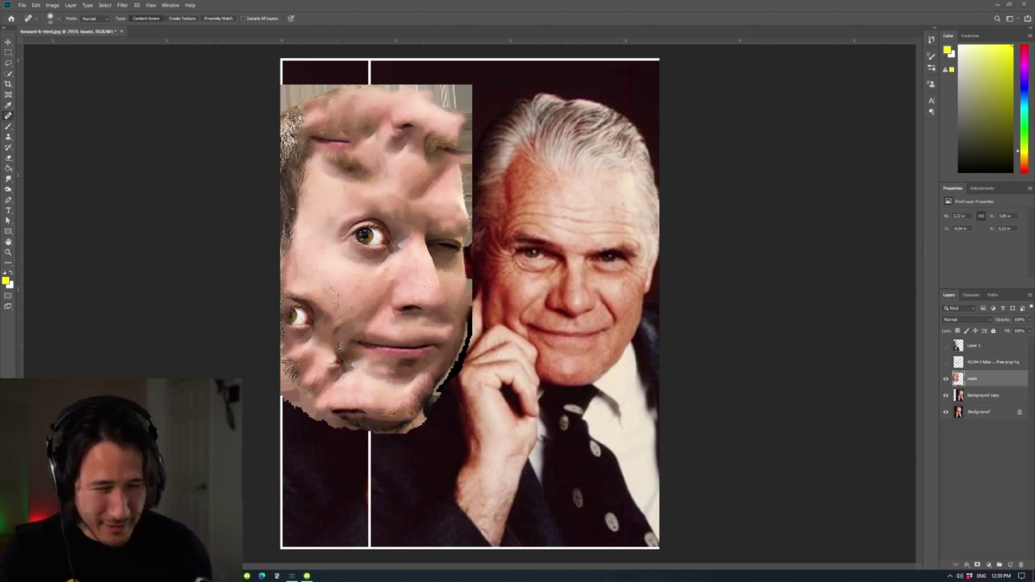
- Place the picture of the man in the grey cap, enlarge it and position it over the older man's portrait beside the distorted head
left_click_drag(411, 289, 729, 310)
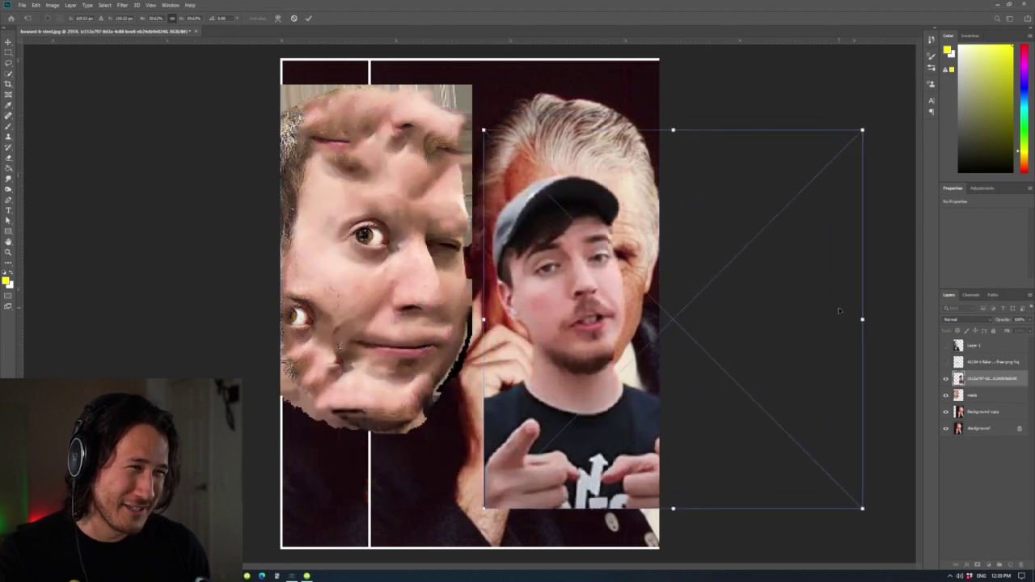
left_click_drag(704, 381, 485, 299)
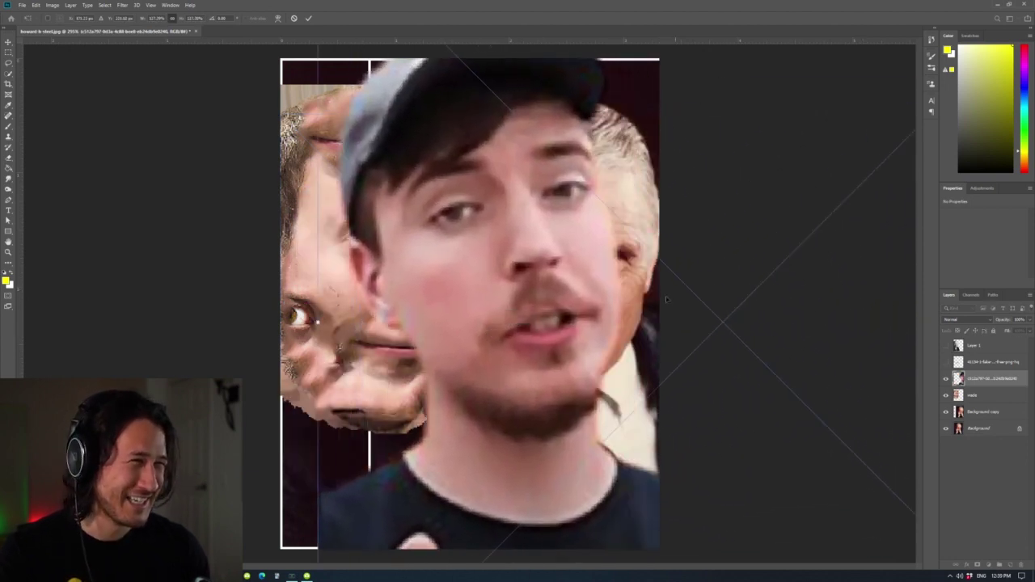
key("ctrl+minus")
key("ctrl+minus")
key("ctrl+plus")
key("ctrl+minus")
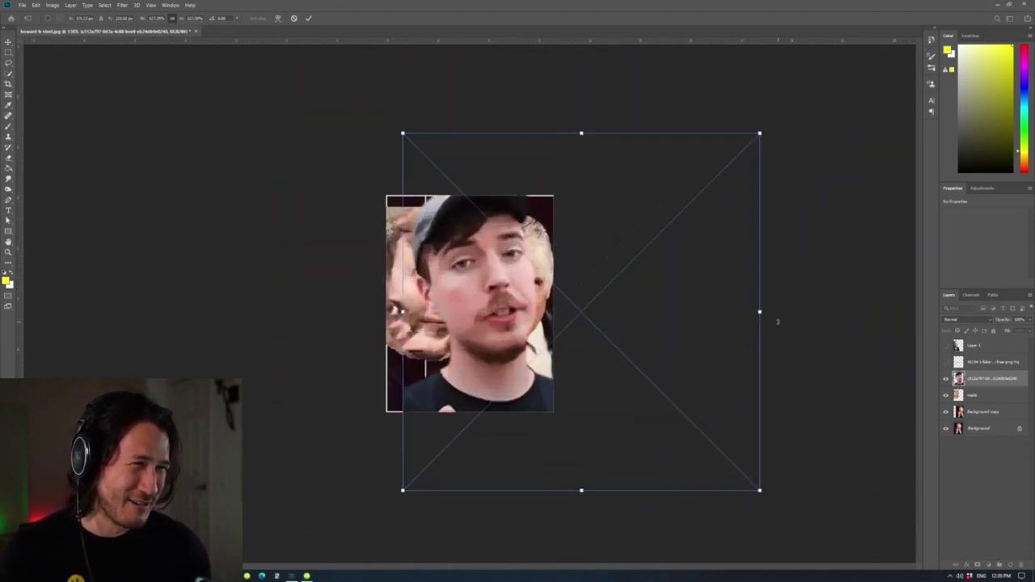
left_click_drag(776, 319, 641, 322)
key("Return")
- Clone the distorted head's closed eye over the matching eye of the man in the cap with a larger Clone Stamp, rasterizing his layer
key("ctrl+plus")
key("ctrl+plus")
key("ctrl+plus")
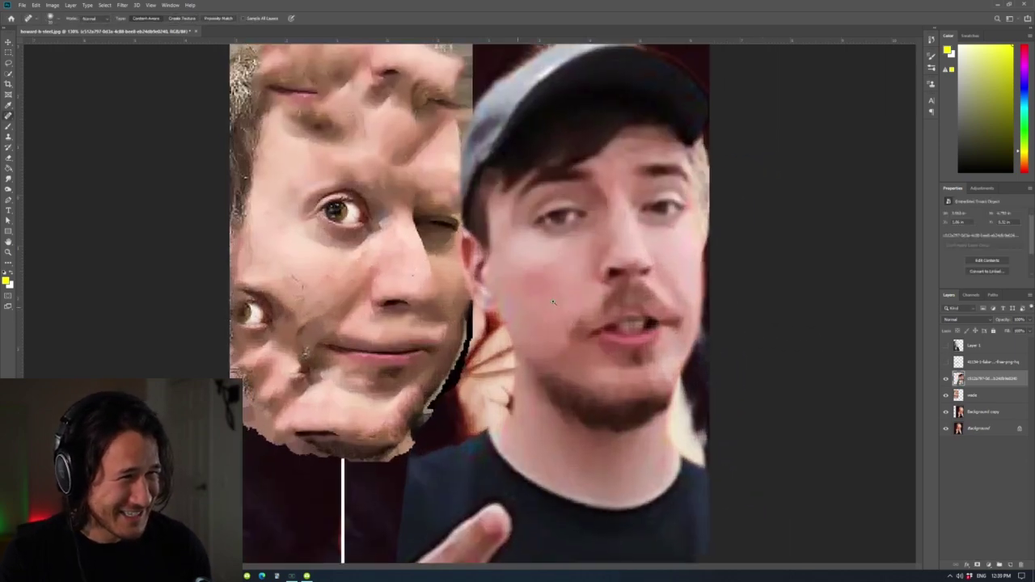
key("j")
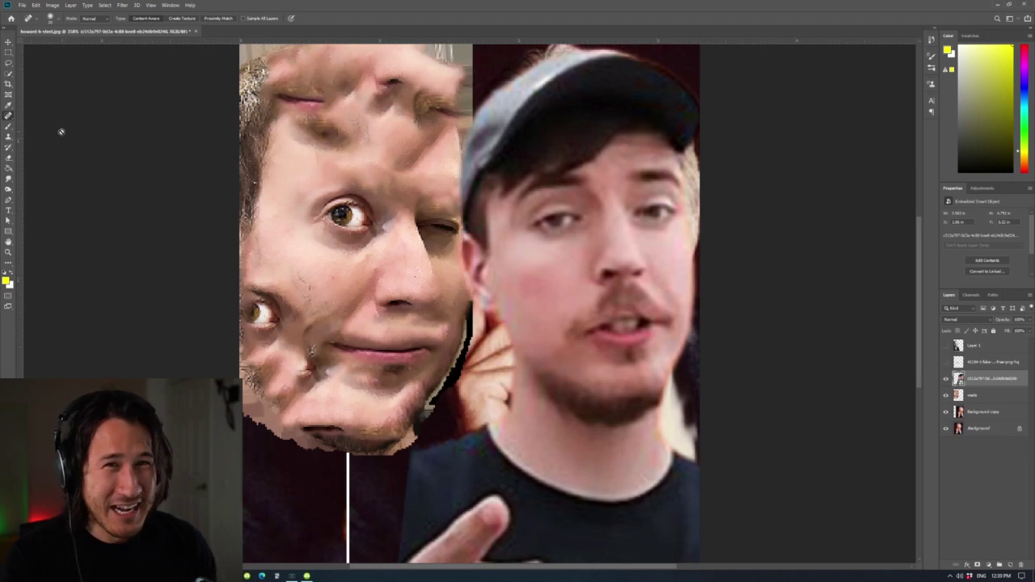
left_click(9, 135)
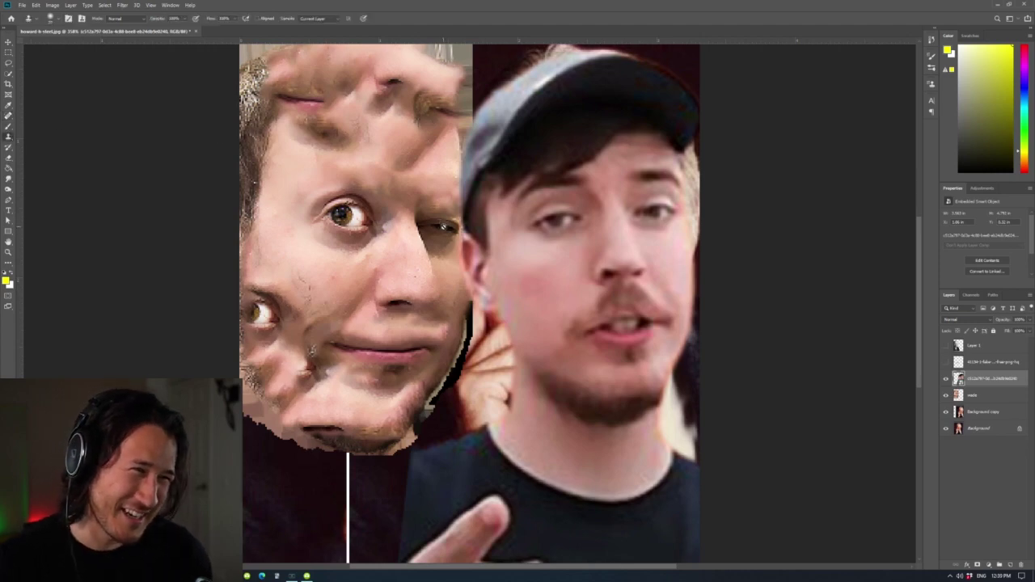
left_click(982, 397)
key("bracketright")
key("bracketright")
key("bracketright")
key("bracketright")
key("bracketright")
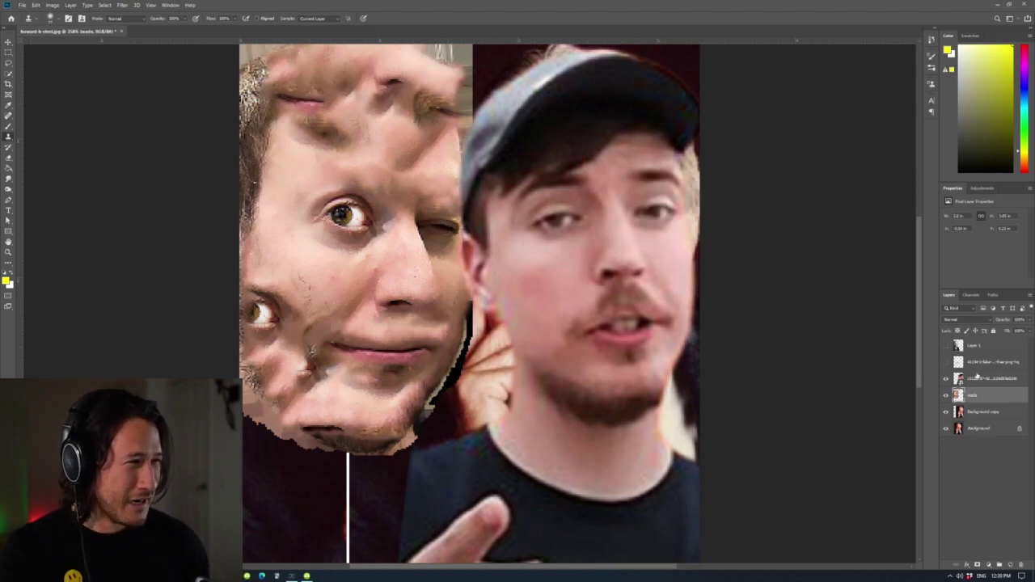
key("alt+bracketright")
left_click(654, 213)
key("Return")
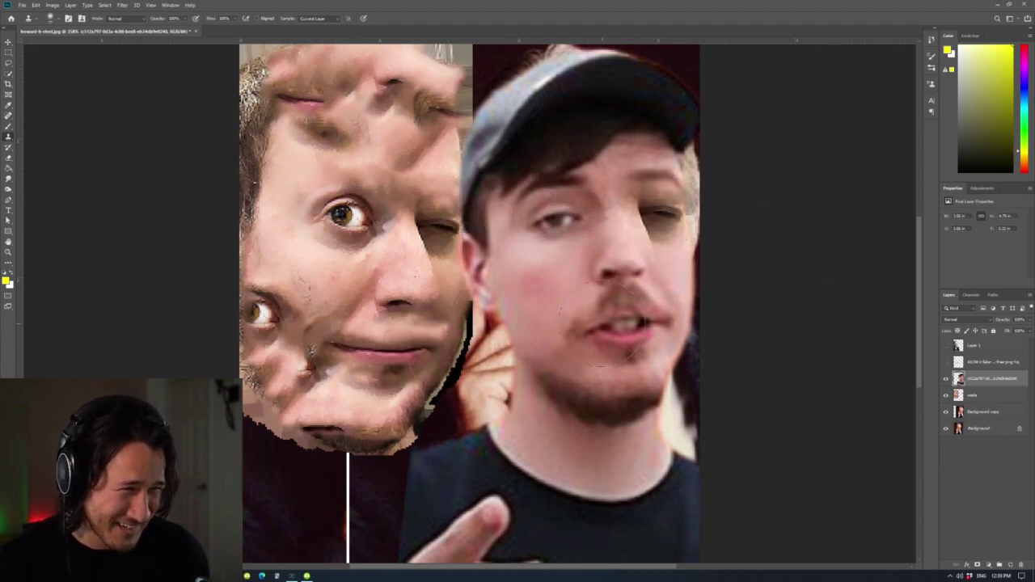
- Sample the mouth on the distorted head's layer and clone it over the mouth of the man in the cap
left_click(984, 396)
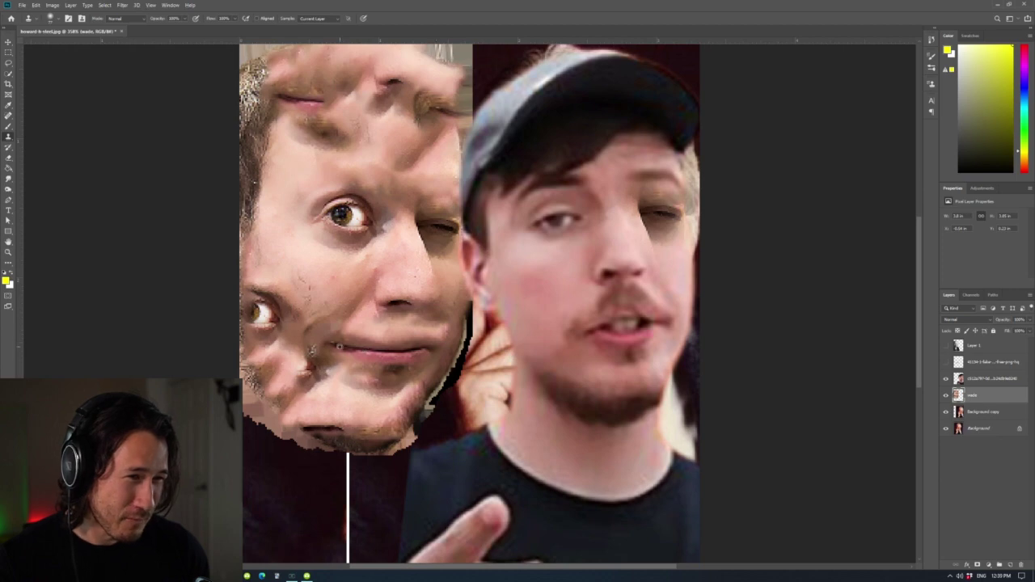
left_click(981, 379)
mouse_move(607, 319)
left_mouse_down()
mouse_move(574, 321)
mouse_move(647, 322)
left_mouse_up()
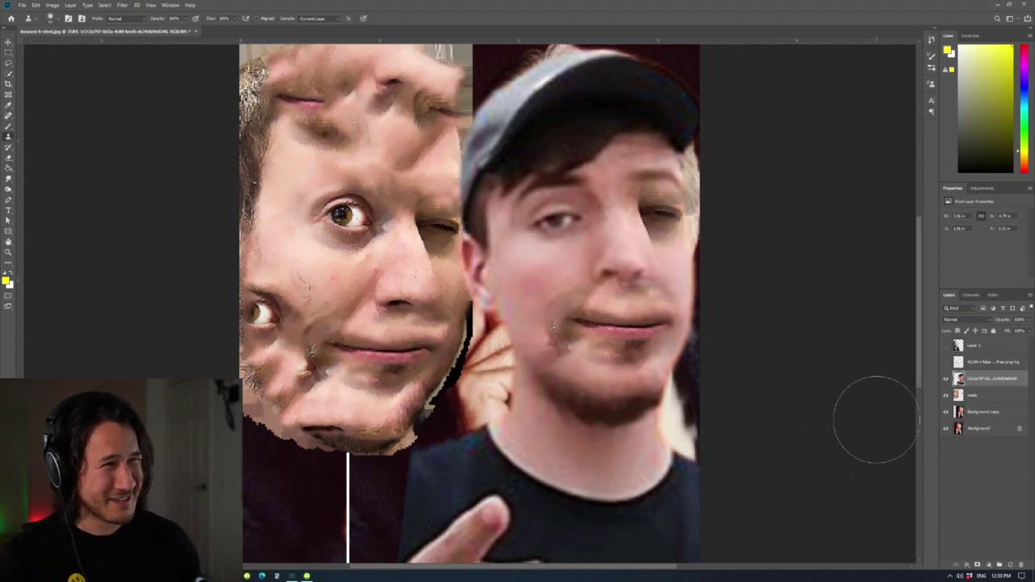
- Sample the nose on the distorted head's layer and clone it over the nose of the man in the cap
left_click(424, 283)
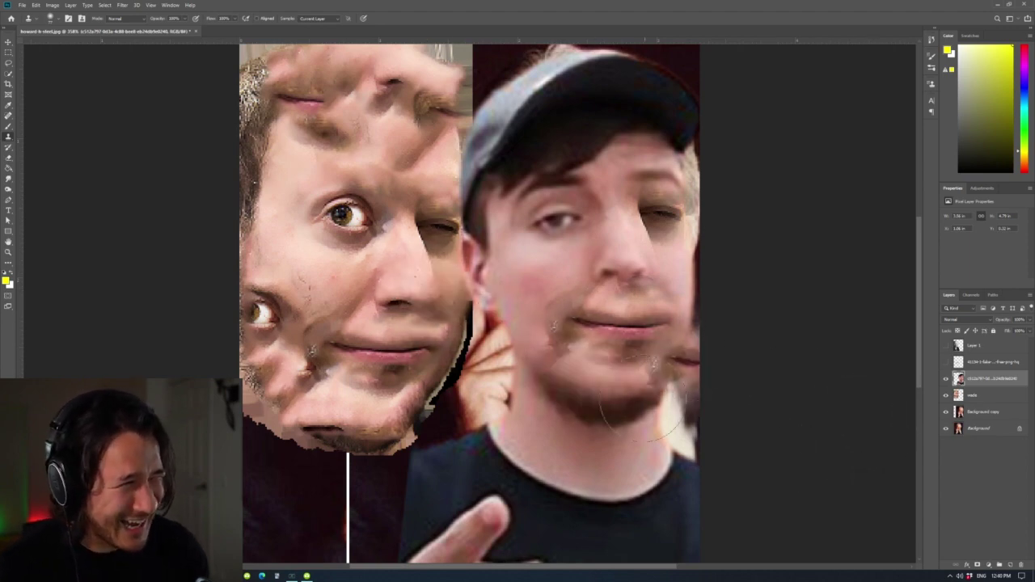
key("alt+bracketleft")
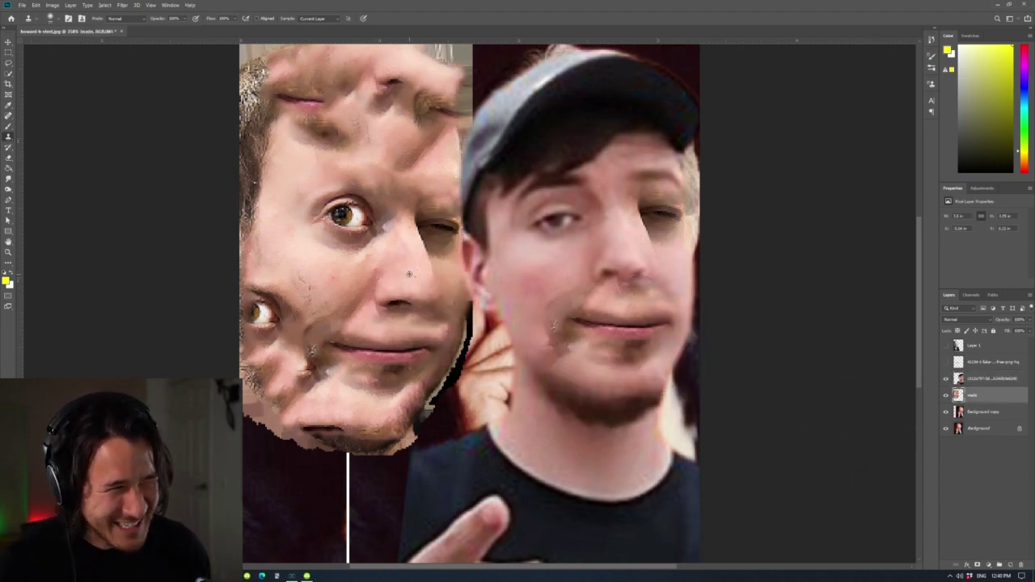
key("alt+bracketright")
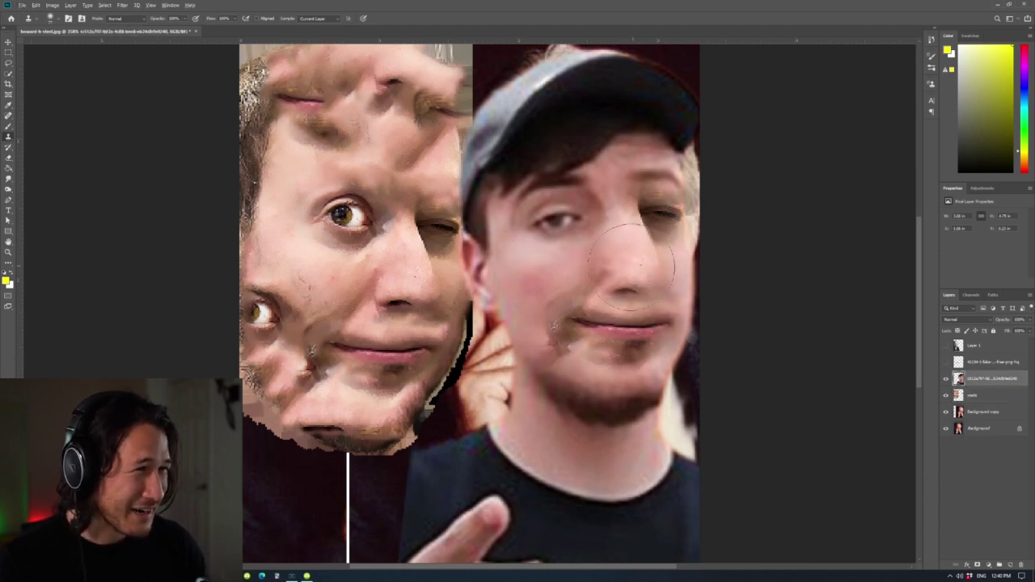
left_click(643, 257)
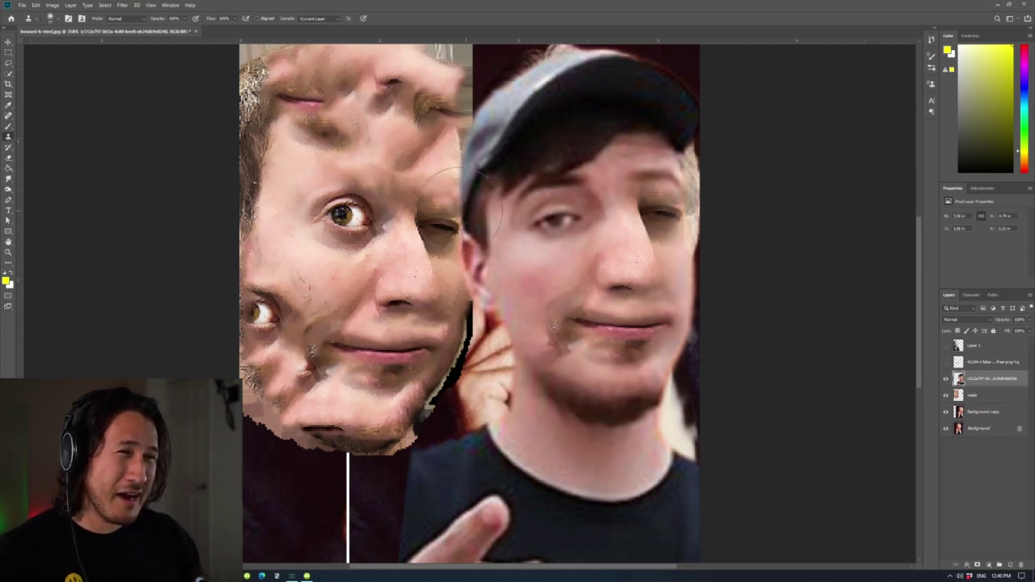
- Clone the distorted head's wide-open eye over the remaining original eye of the man in the cap
left_click(991, 395)
key("alt+bracketright")
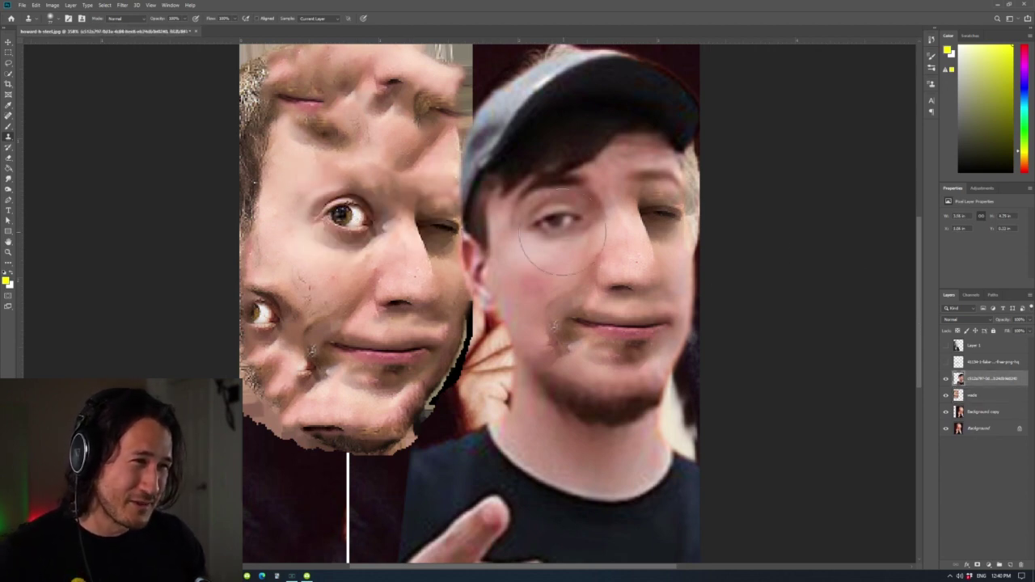
mouse_move(558, 215)
left_mouse_down()
mouse_move(550, 224)
mouse_move(570, 230)
left_mouse_up()
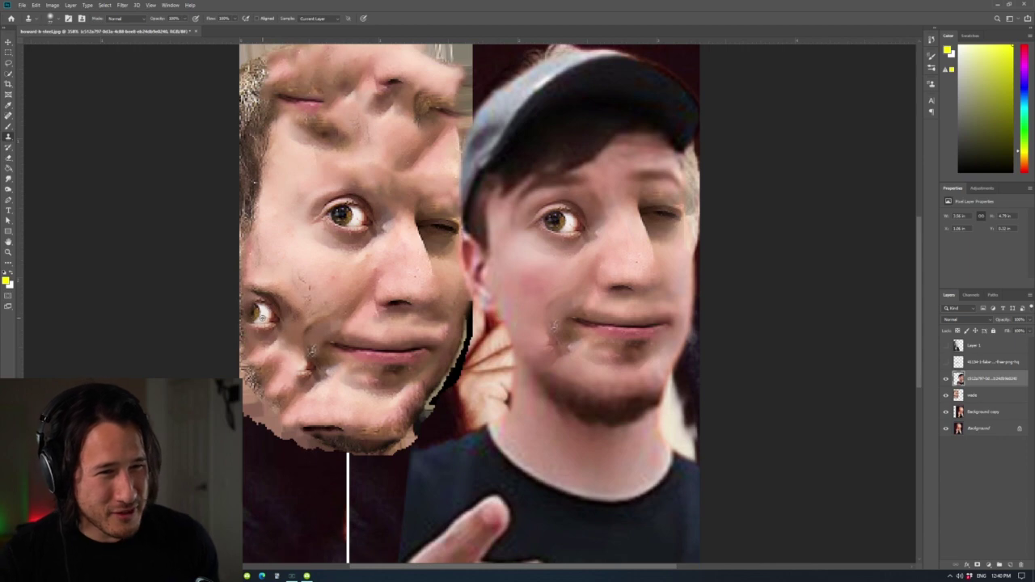
- Clone the distorted head's extra cheek eye onto the capped man's jaw and far cheek, undoing the first stamp and resizing the brush
key("alt+bracketleft")
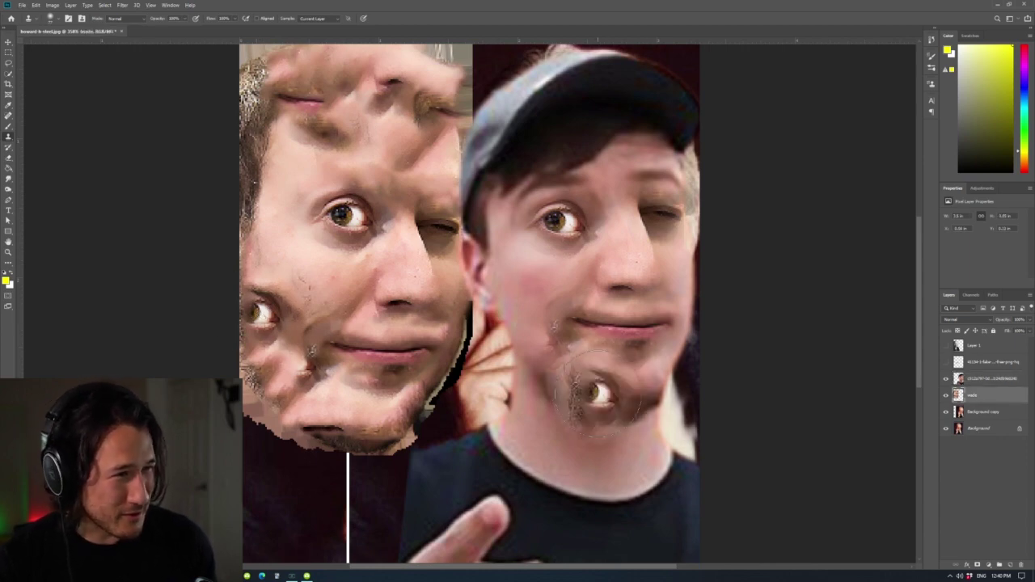
key("alt+bracketright")
mouse_move(608, 398)
left_mouse_down()
mouse_move(568, 382)
mouse_move(580, 387)
left_mouse_up()
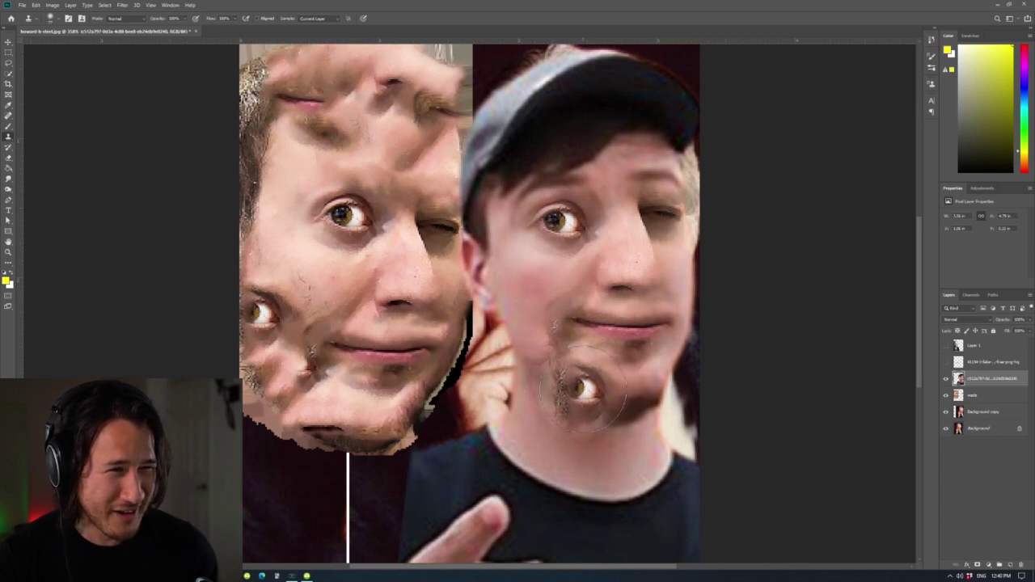
key("ctrl+z")
left_click(56, 21)
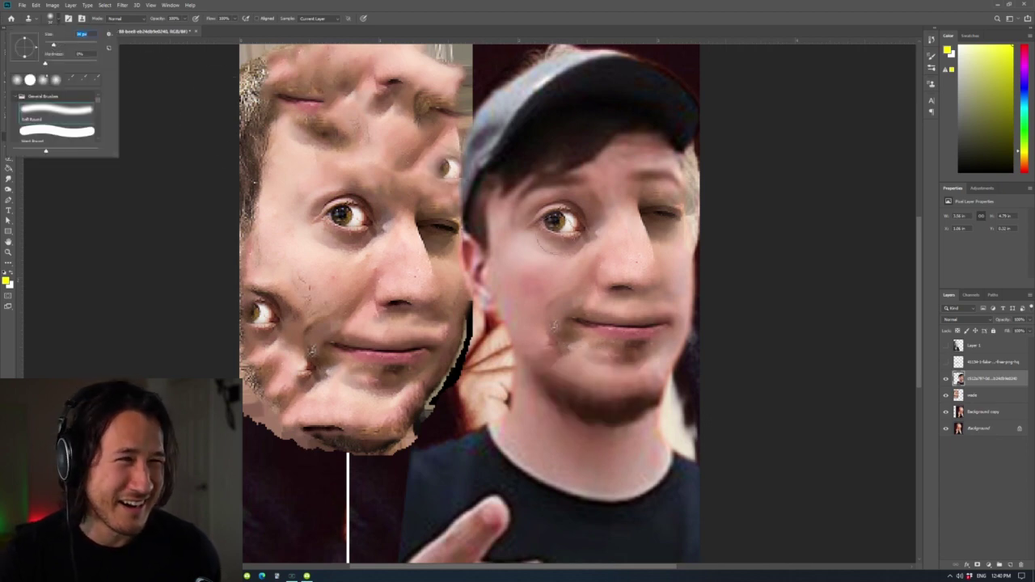
left_click(566, 378)
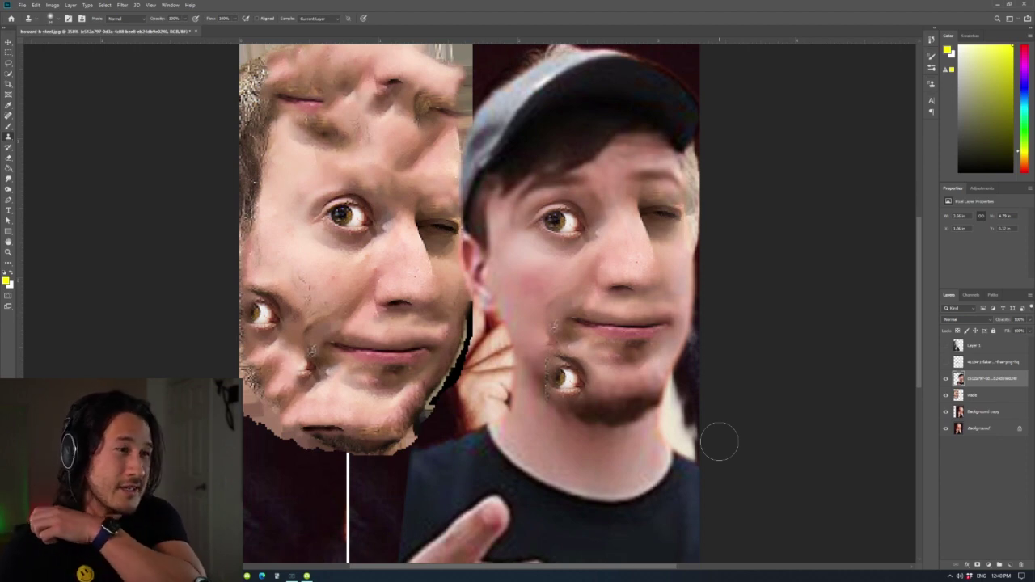
left_click(688, 308)
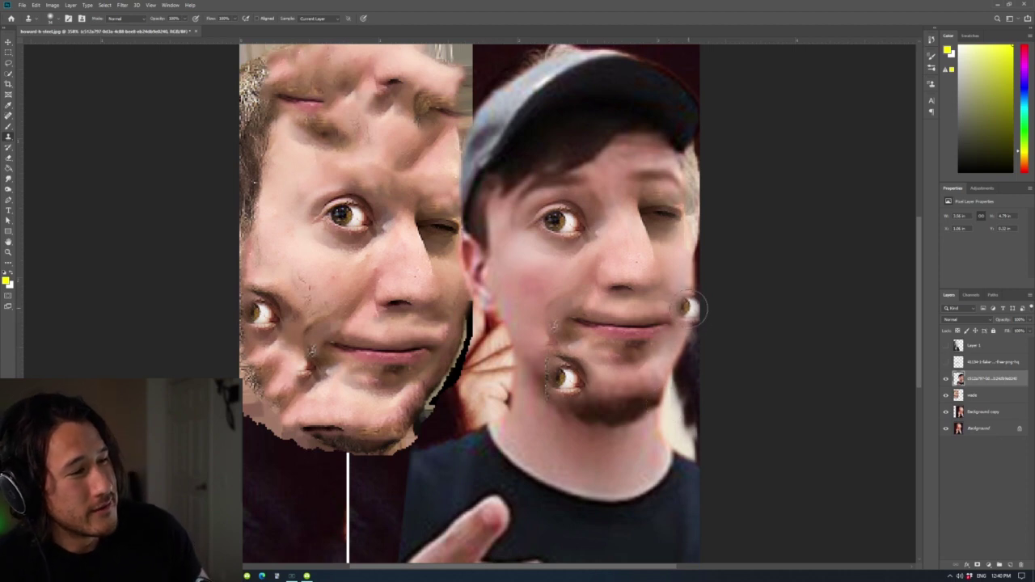